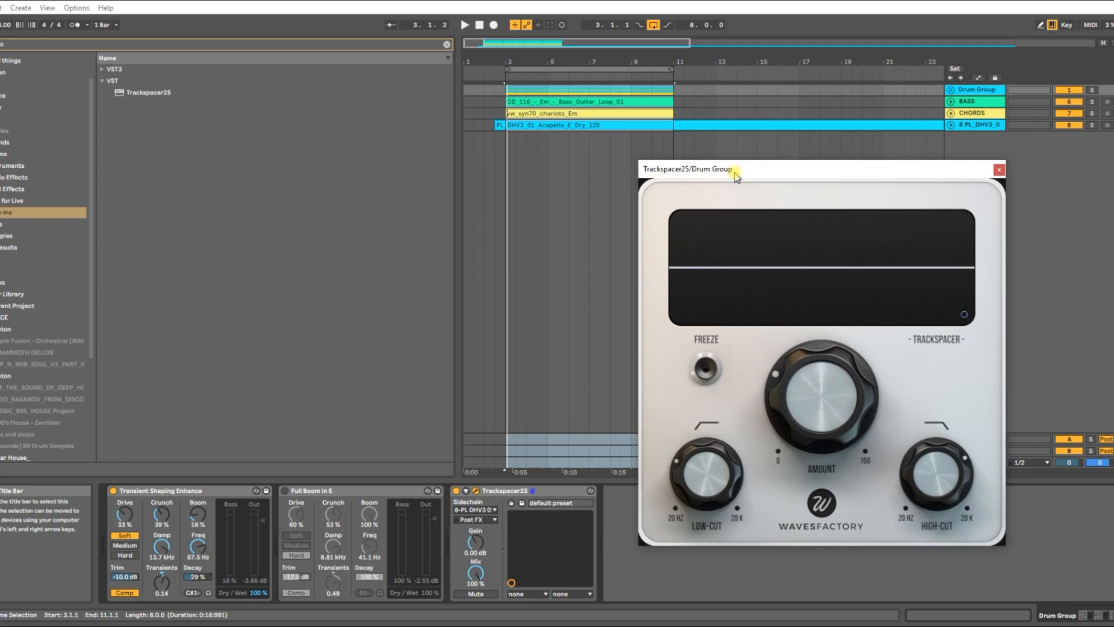
- Start playback and limit Trackspacer's filter range by lowering the low-cut and setting the high-cut to about 312 Hz
drag(735, 174, 710, 174)
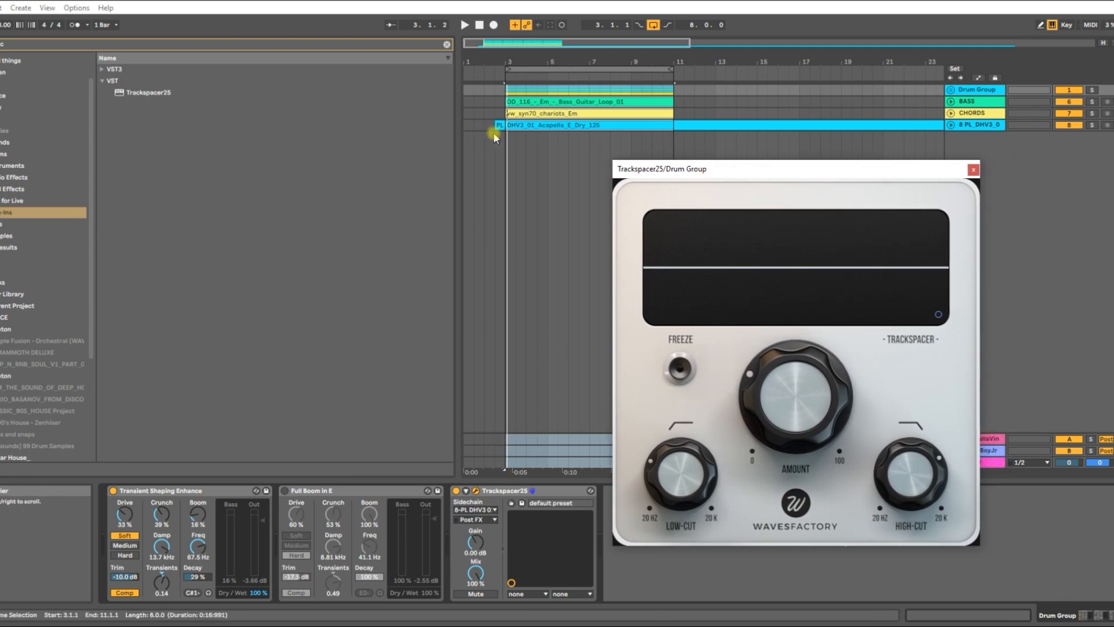
key(space)
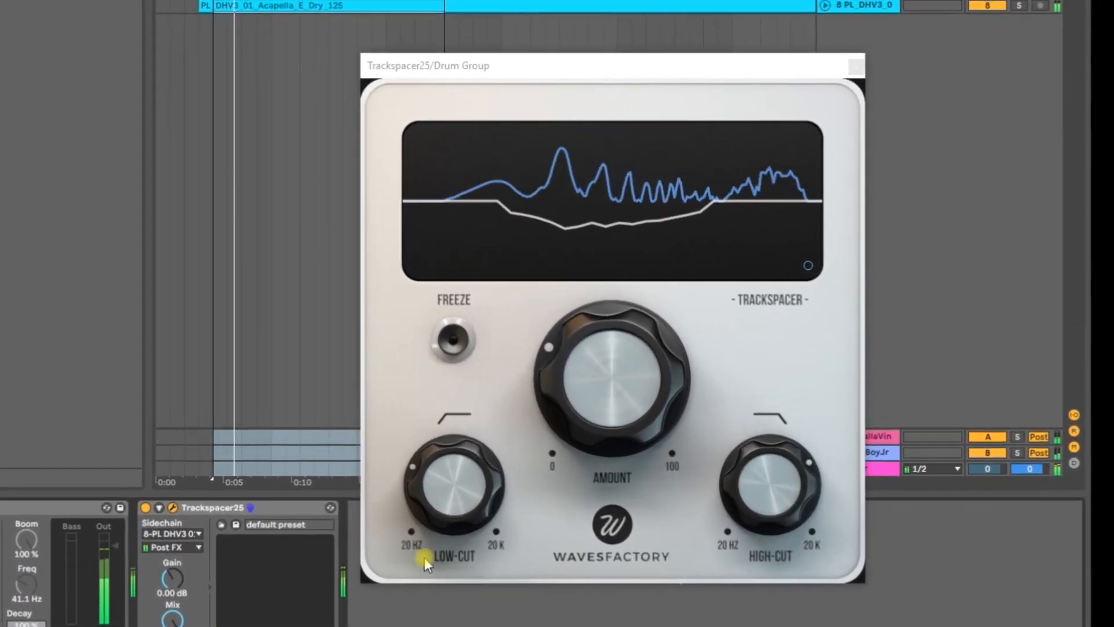
drag(483, 522, 413, 558)
drag(757, 465, 778, 597)
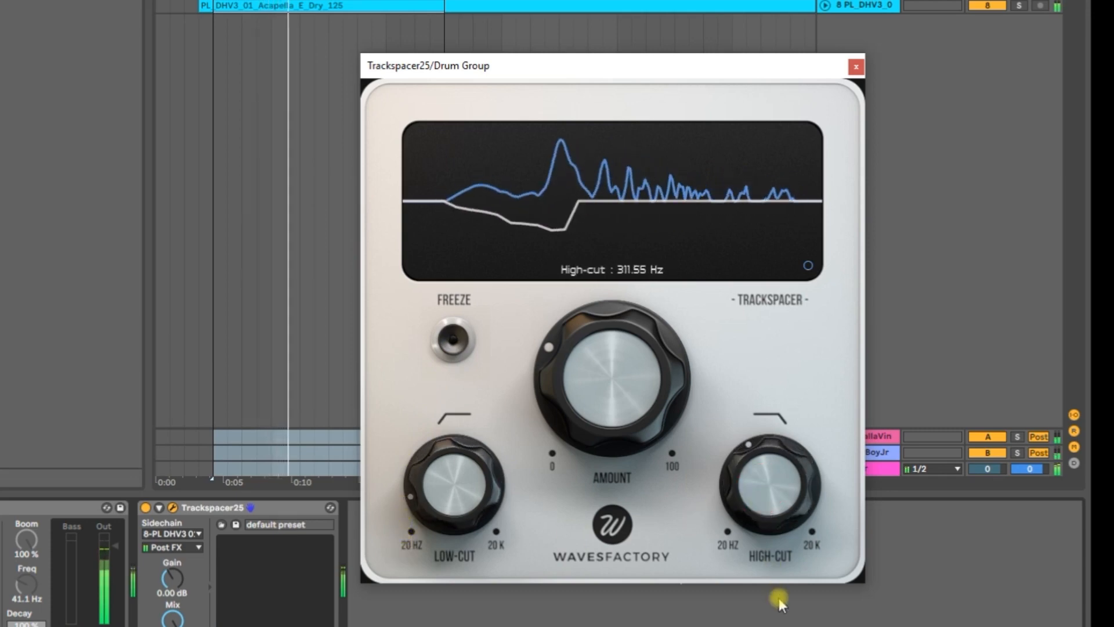
- Raise Trackspacer's amount to 100% during playback and shift the low-cut and high-cut up to duck only the mid and high frequencies
drag(621, 405, 598, 209)
drag(754, 465, 761, 368)
drag(450, 465, 447, 350)
drag(583, 373, 587, 348)
drag(477, 491, 473, 430)
mouse_move(572, 401)
mouse_down()
mouse_move(585, 386)
mouse_move(553, 392)
mouse_up()
drag(453, 482, 443, 539)
drag(765, 513, 763, 470)
click(650, 433)
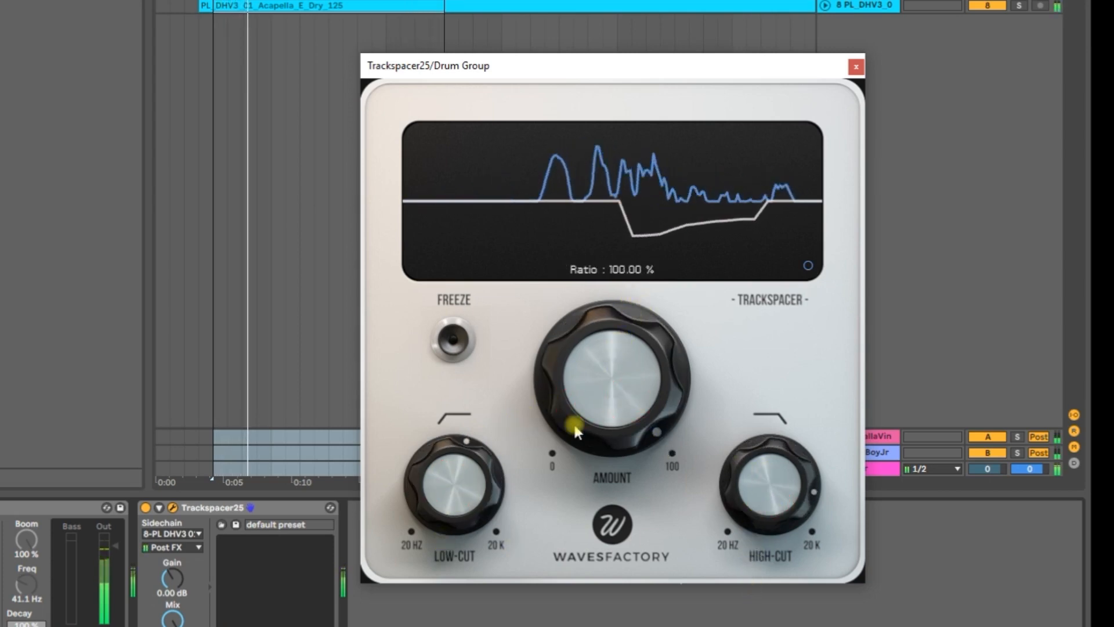
- Lower Trackspacer's low-cut again, adjust the high-cut slightly, and stop playback
mouse_move(592, 388)
mouse_down()
mouse_move(578, 456)
mouse_move(599, 372)
mouse_up()
drag(459, 493, 469, 594)
drag(777, 483, 476, 99)
key(space)
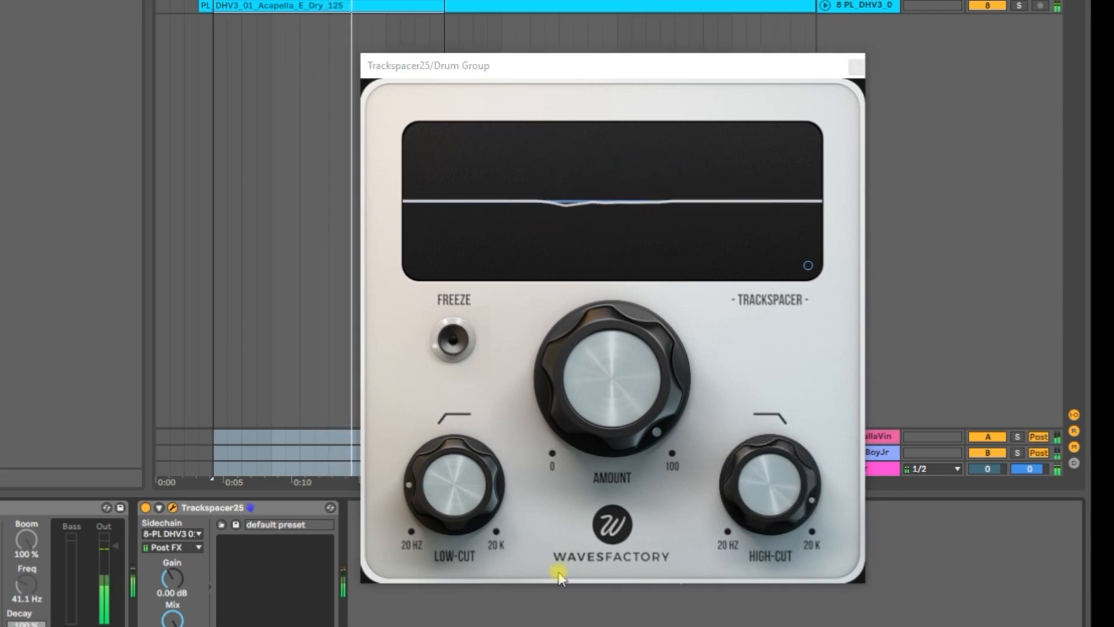
- Set Trackspacer's amount to about 49% and bring the low-cut and high-cut to roughly mid-range
drag(631, 378, 651, 619)
drag(455, 488, 463, 516)
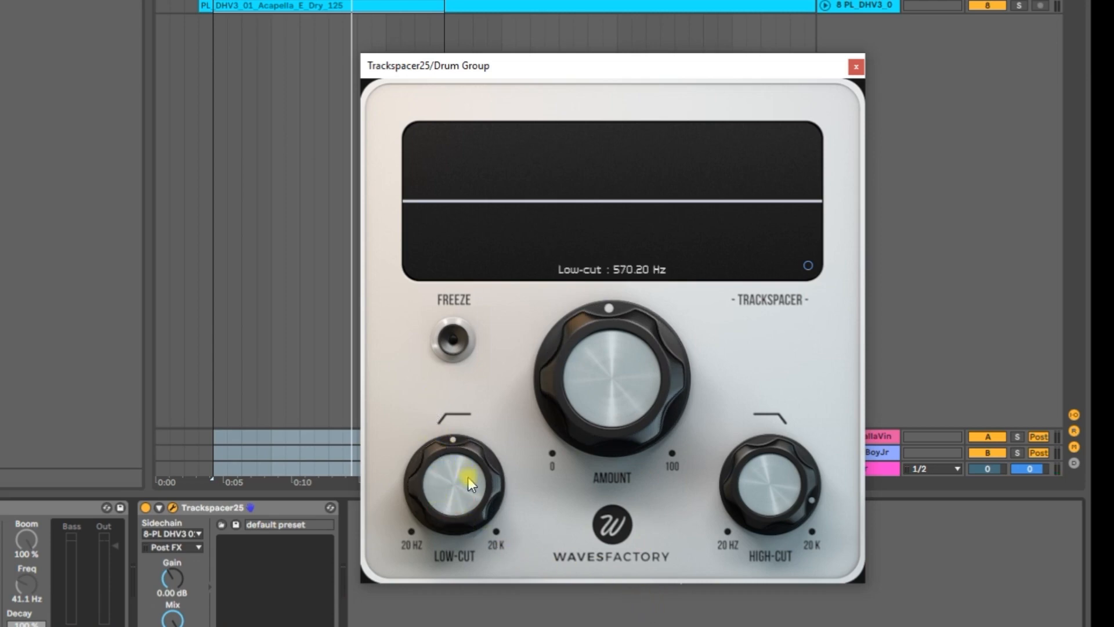
drag(476, 465, 464, 481)
drag(778, 502, 763, 566)
click(448, 443)
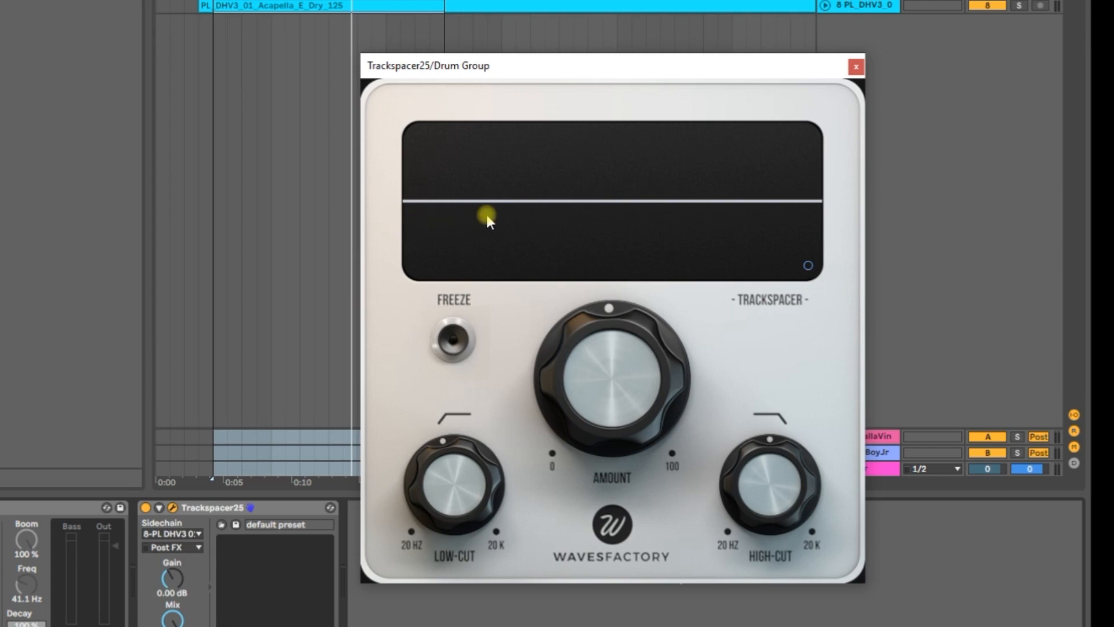
- Sweep the high-cut up to 20000 Hz and down again, then return the high-cut and amount to mid-range
drag(738, 486, 763, 491)
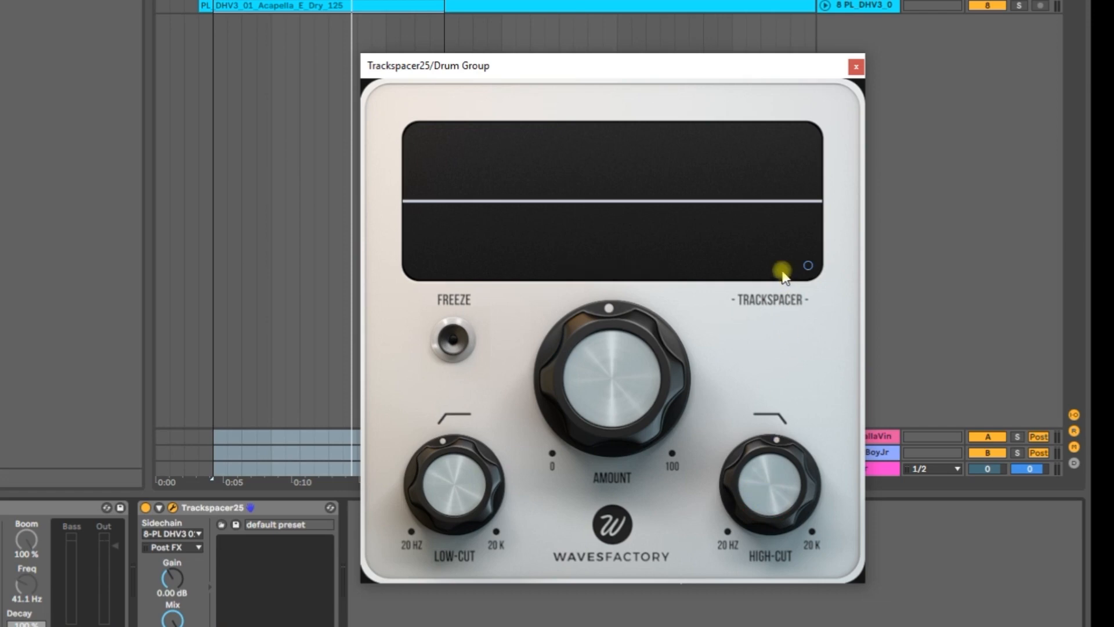
drag(768, 483, 777, 328)
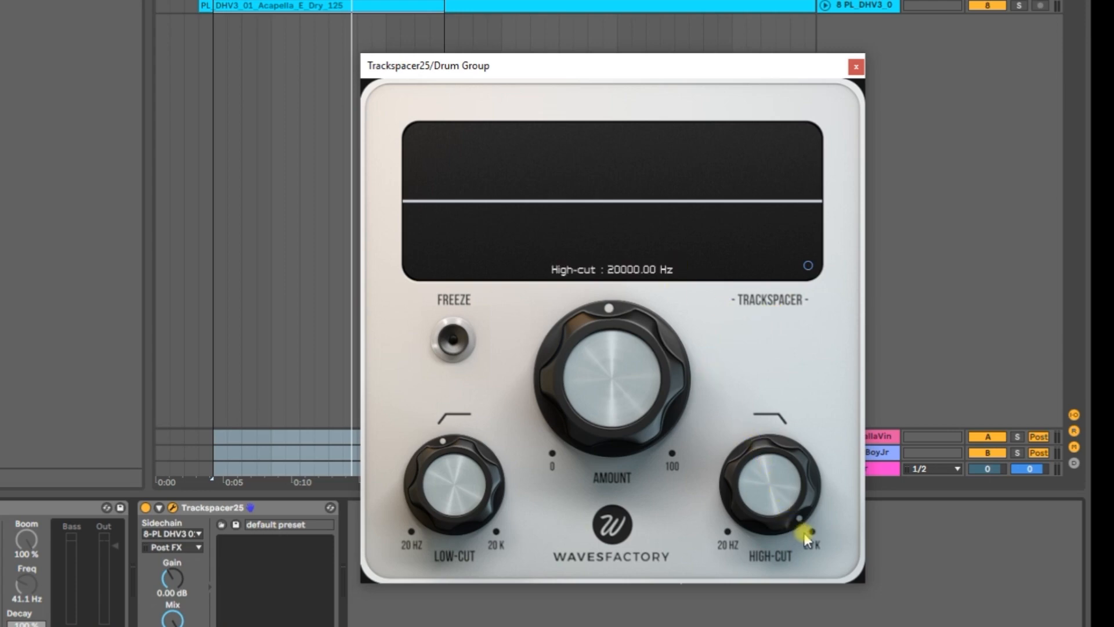
drag(764, 496, 764, 615)
drag(737, 463, 747, 393)
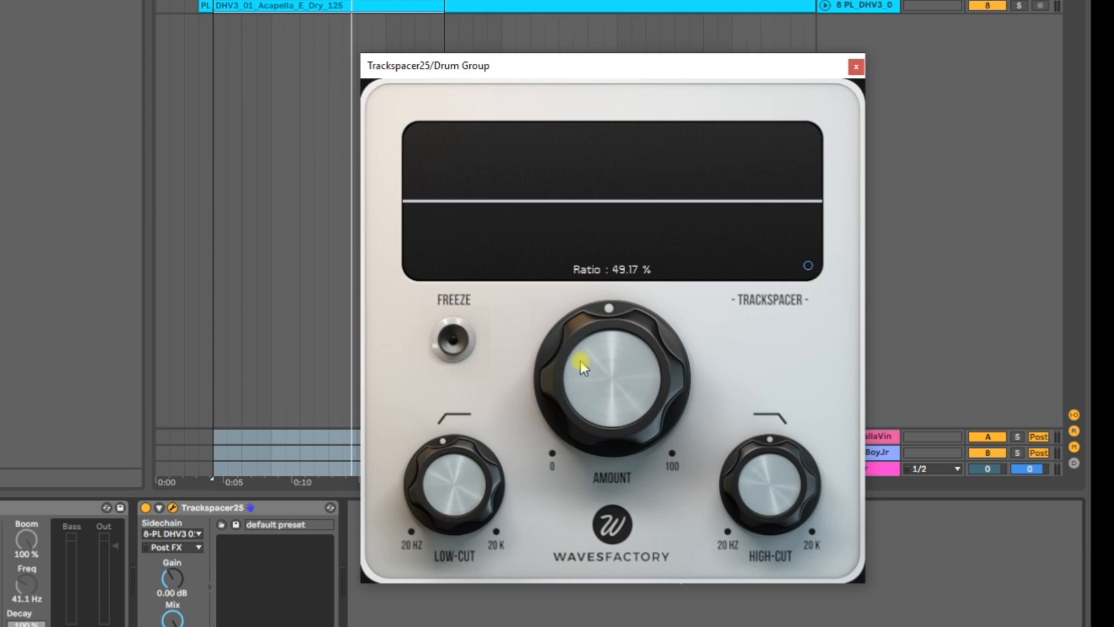
drag(580, 360, 620, 410)
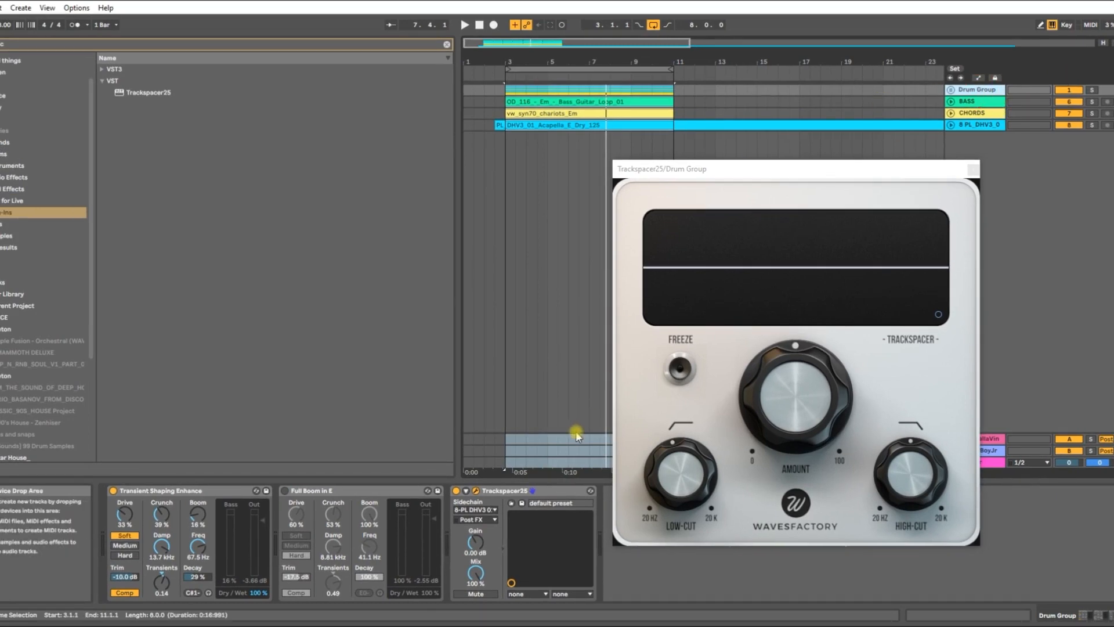
- Choose 8-PL DHV3 01 Acapella E Dry 125 as the sidechain source for the Drum Group's Trackspacer25
click(536, 495)
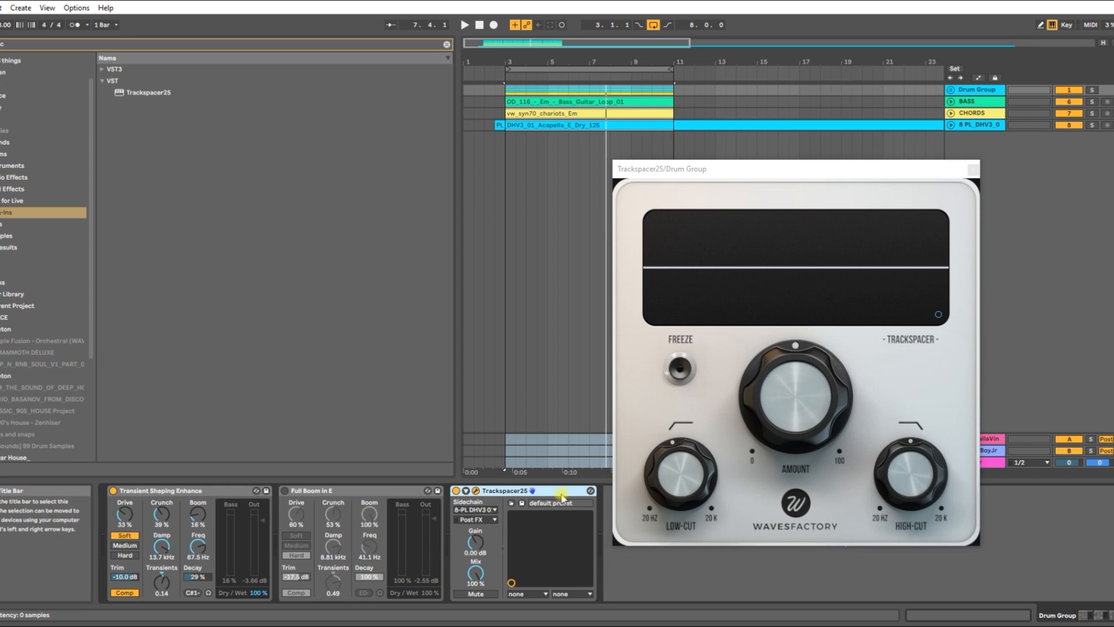
click(481, 510)
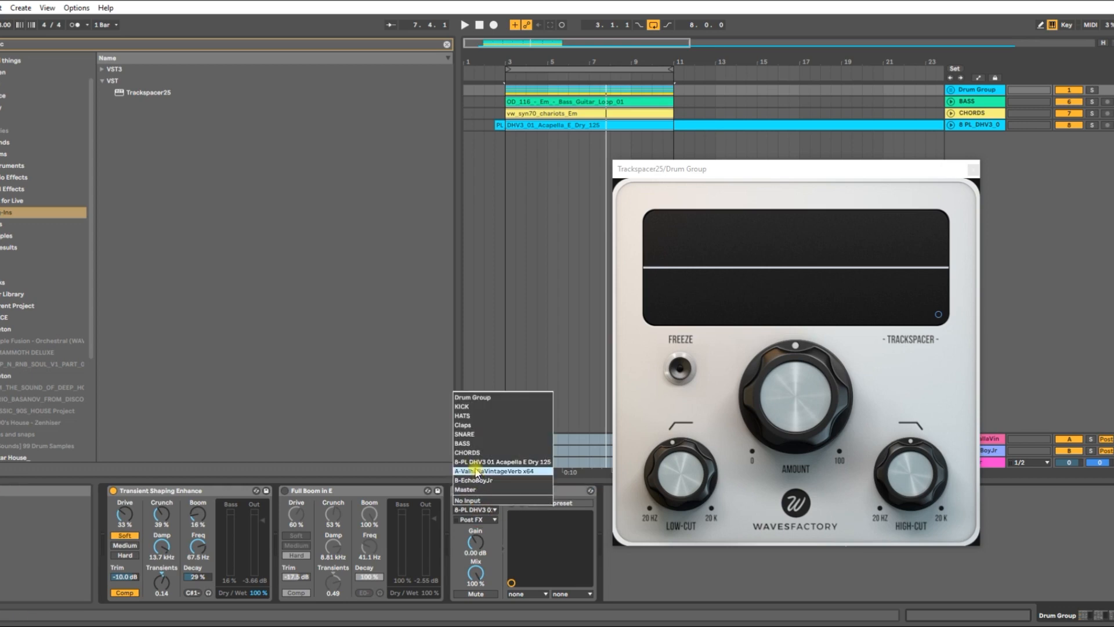
click(487, 462)
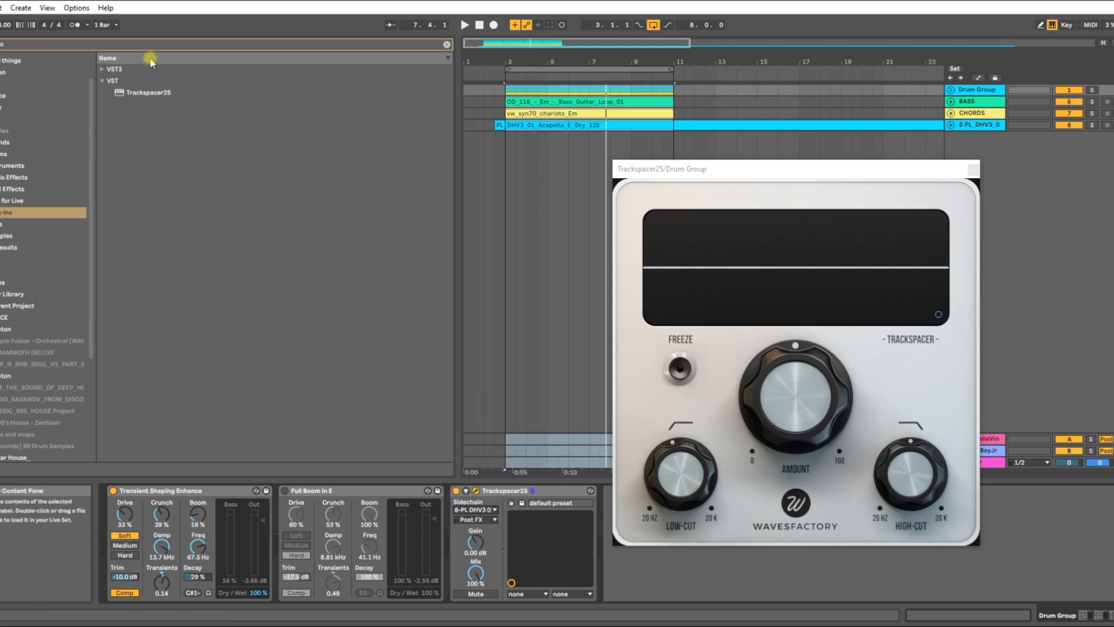
click(475, 509)
click(481, 464)
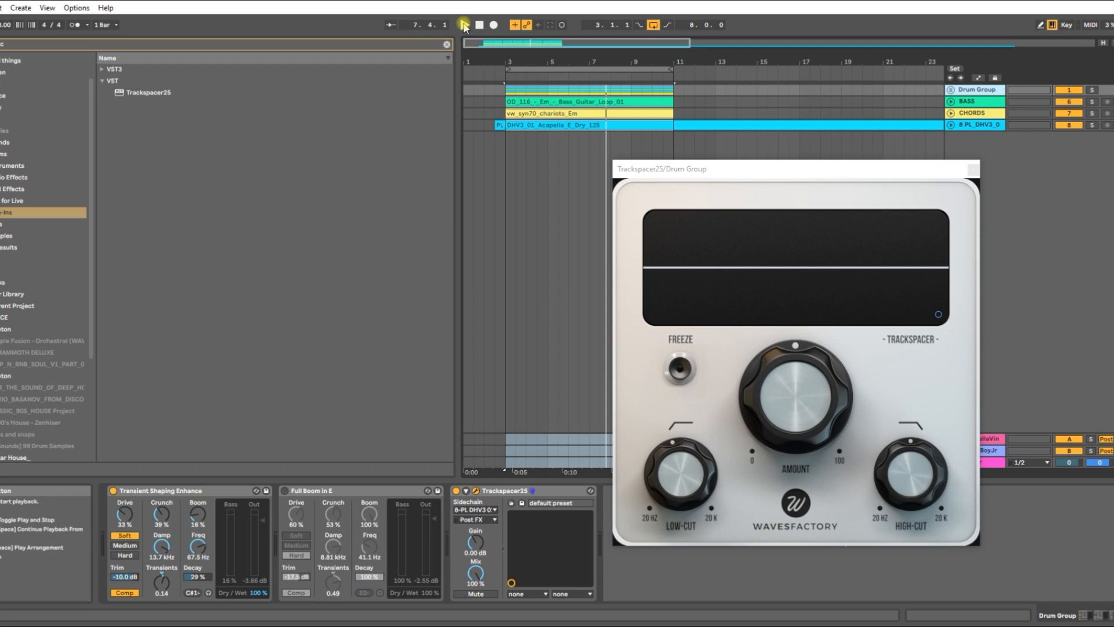
- Start playback and widen the Drum Group Trackspacer's range, lowering the low-cut and setting the high-cut to about 6075 Hz, with the amount about 90%
mouse_move(908, 493)
click(464, 31)
drag(698, 499, 684, 524)
drag(898, 519, 923, 438)
mouse_move(776, 404)
drag(776, 405, 747, 278)
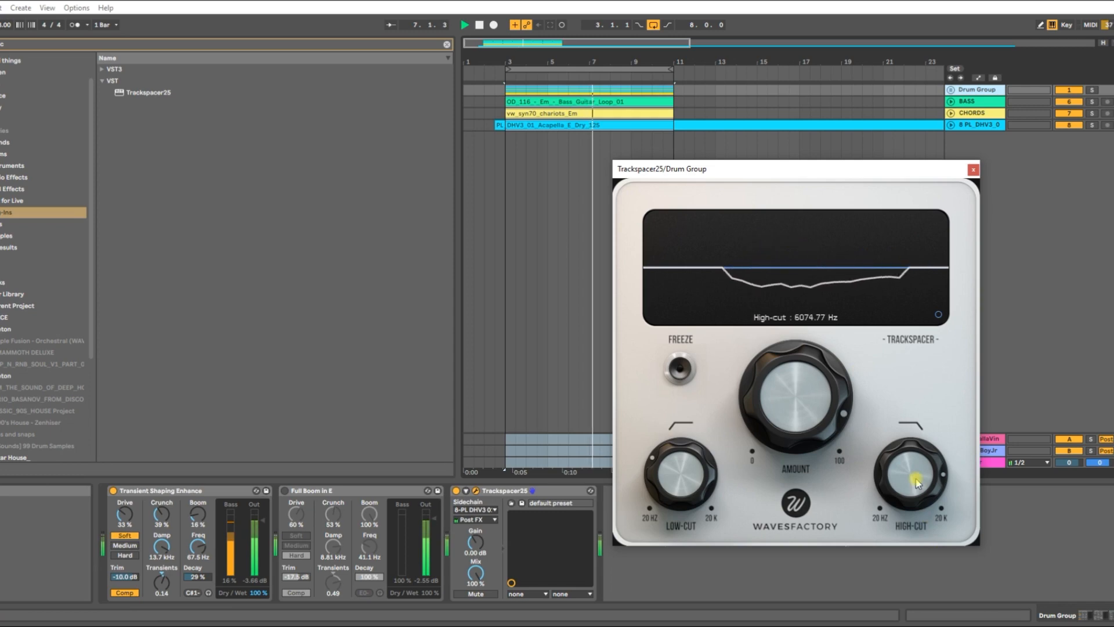
drag(794, 413, 831, 453)
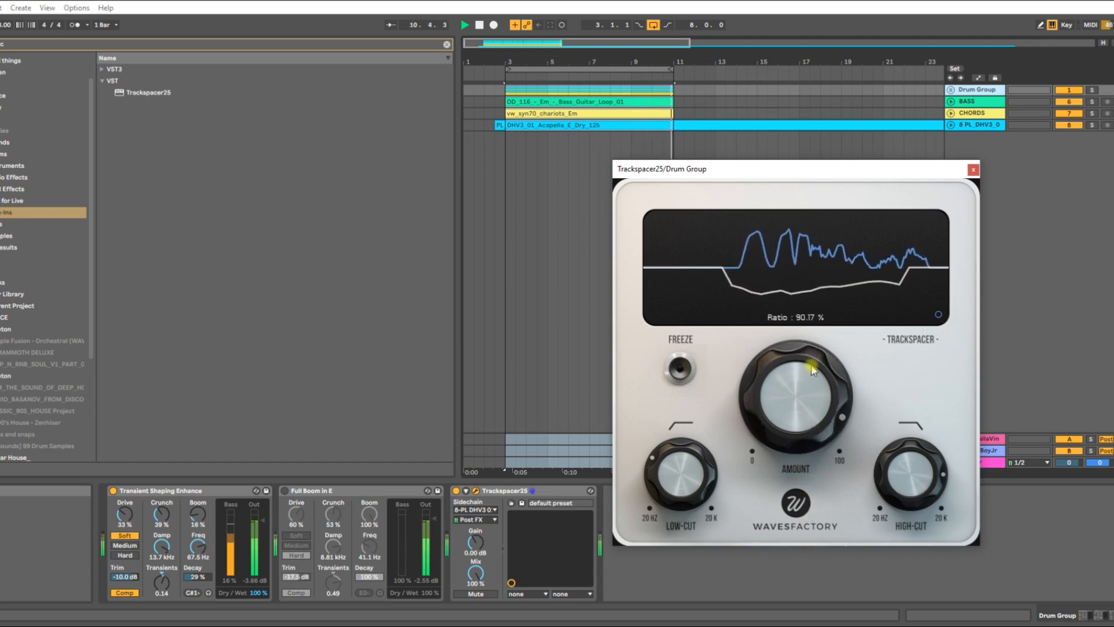
- Reduce the Drum Group Trackspacer's amount gradually to about 17% and stop playback
drag(790, 376, 790, 433)
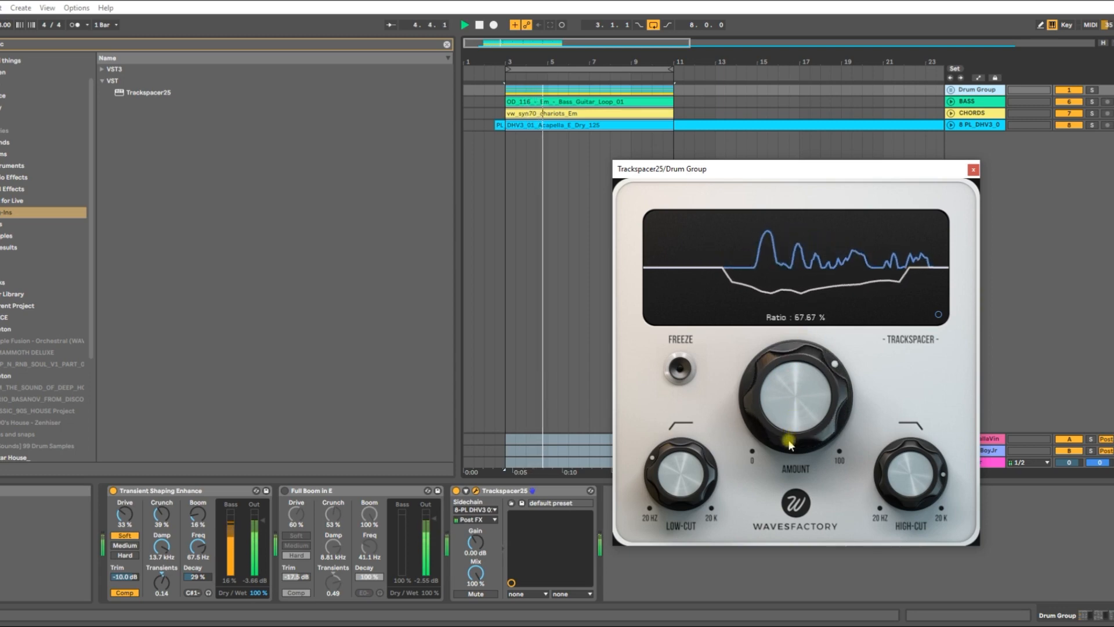
drag(792, 476, 851, 622)
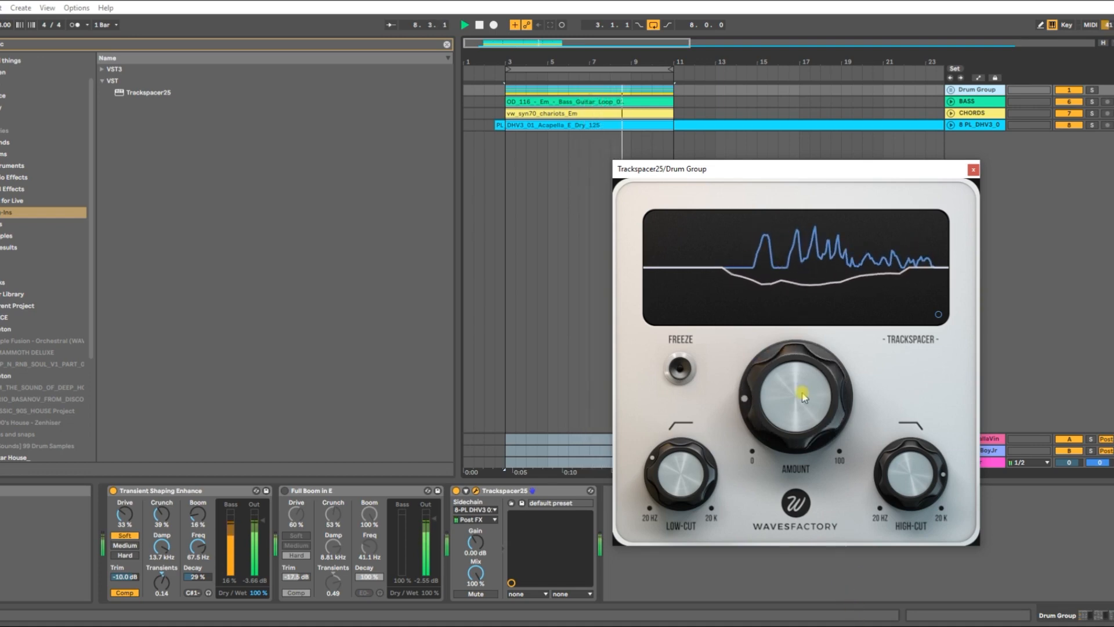
click(480, 25)
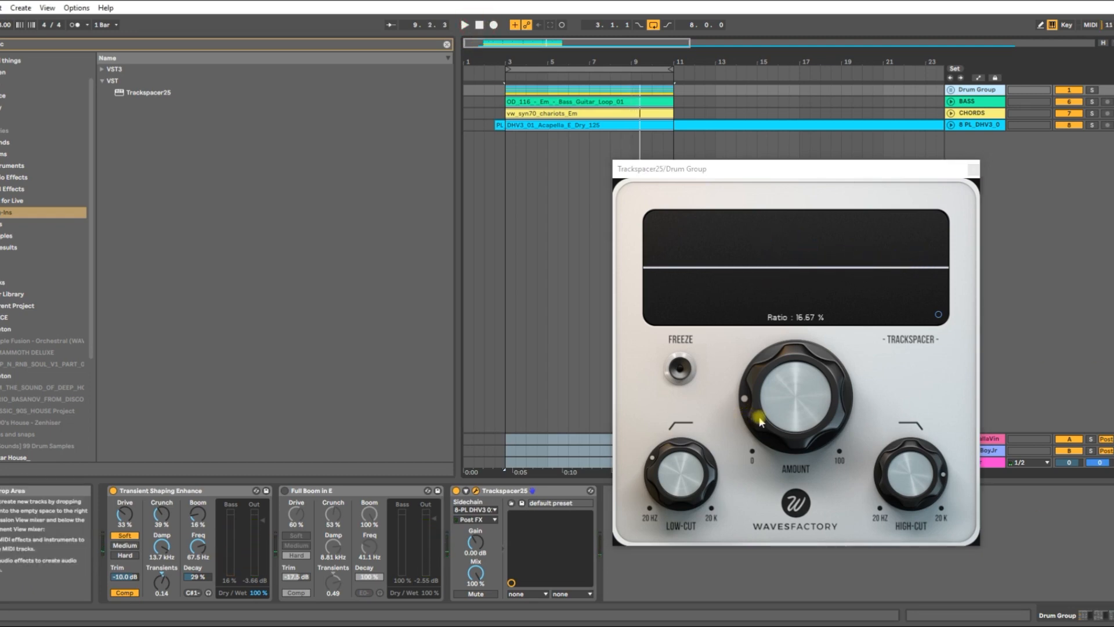
mouse_move(770, 408)
mouse_down()
mouse_move(772, 424)
mouse_move(764, 421)
mouse_up()
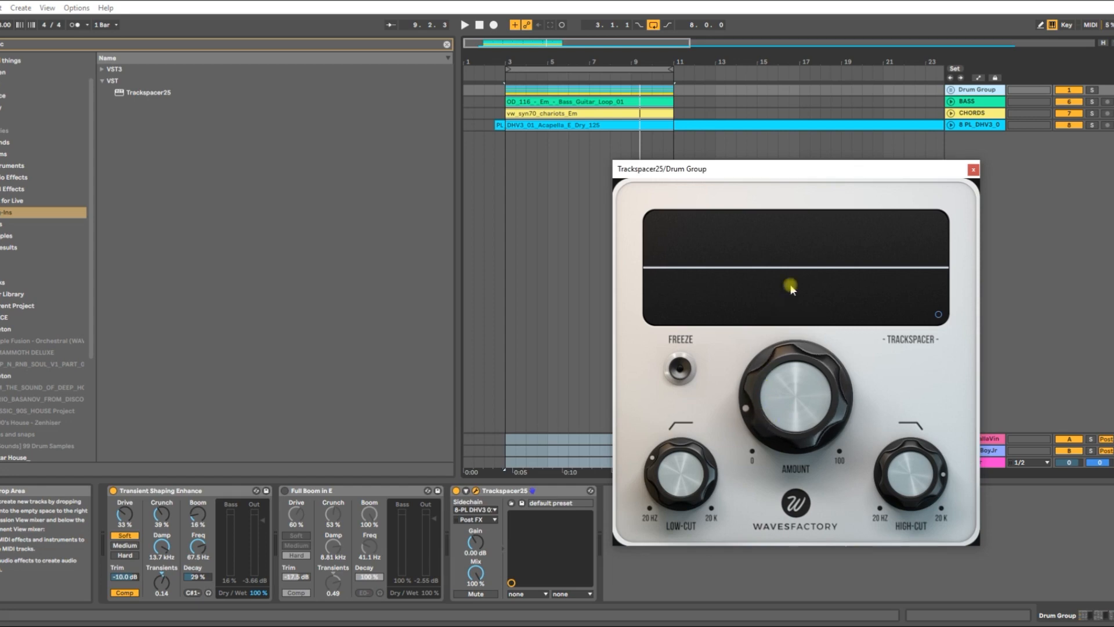
- Play the arrangement, freeze the Drum Group Trackspacer's ducking curve, and stop playback to inspect the held curve
mouse_move(743, 400)
key(space)
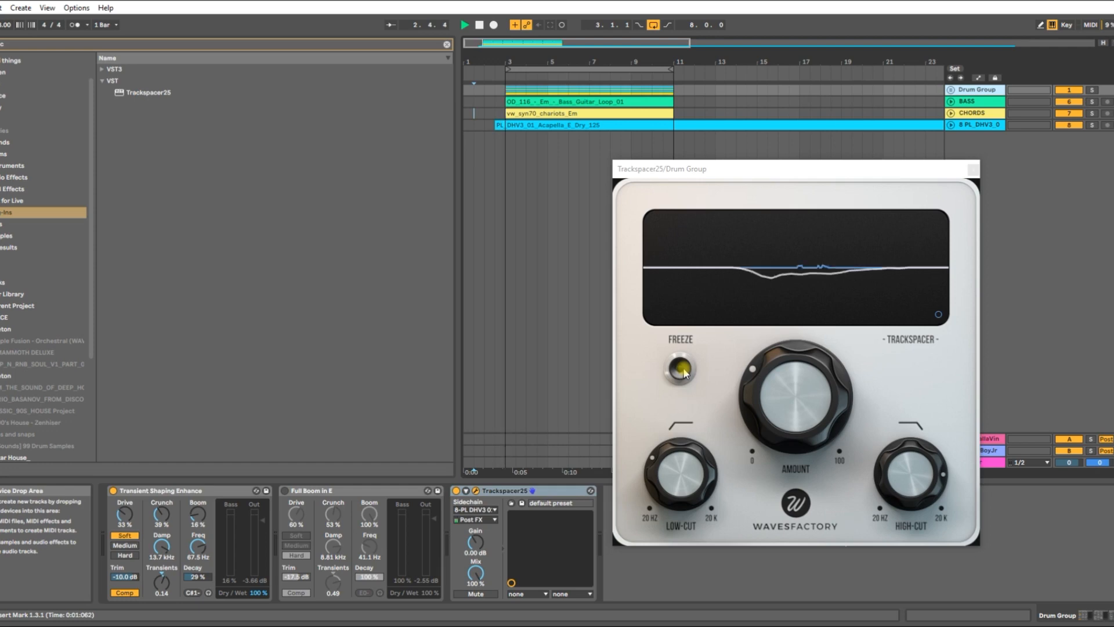
click(682, 369)
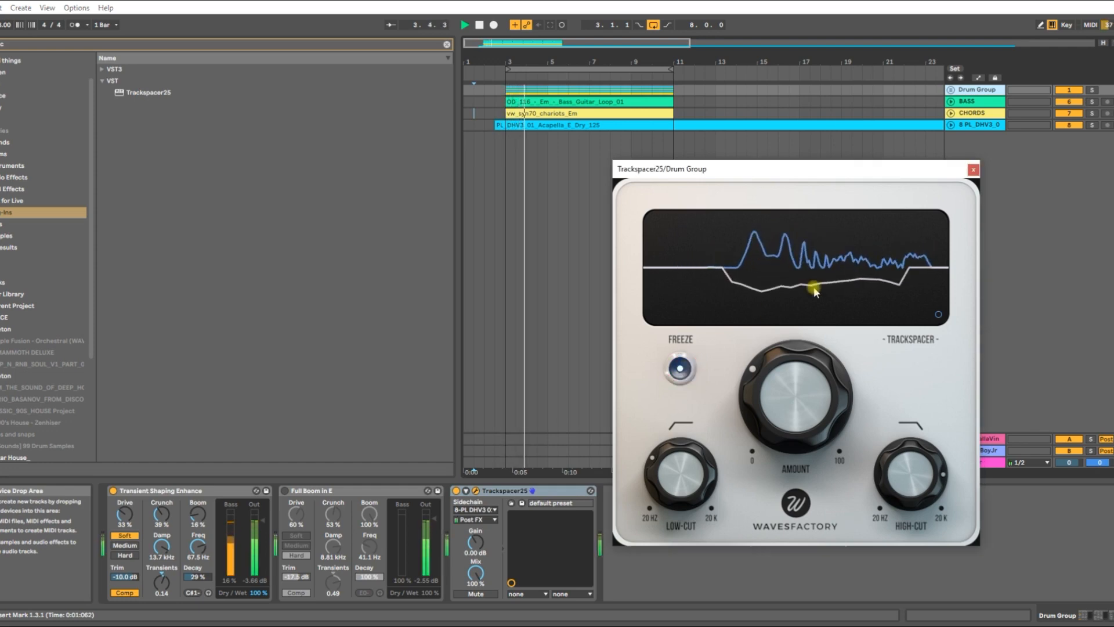
mouse_move(845, 384)
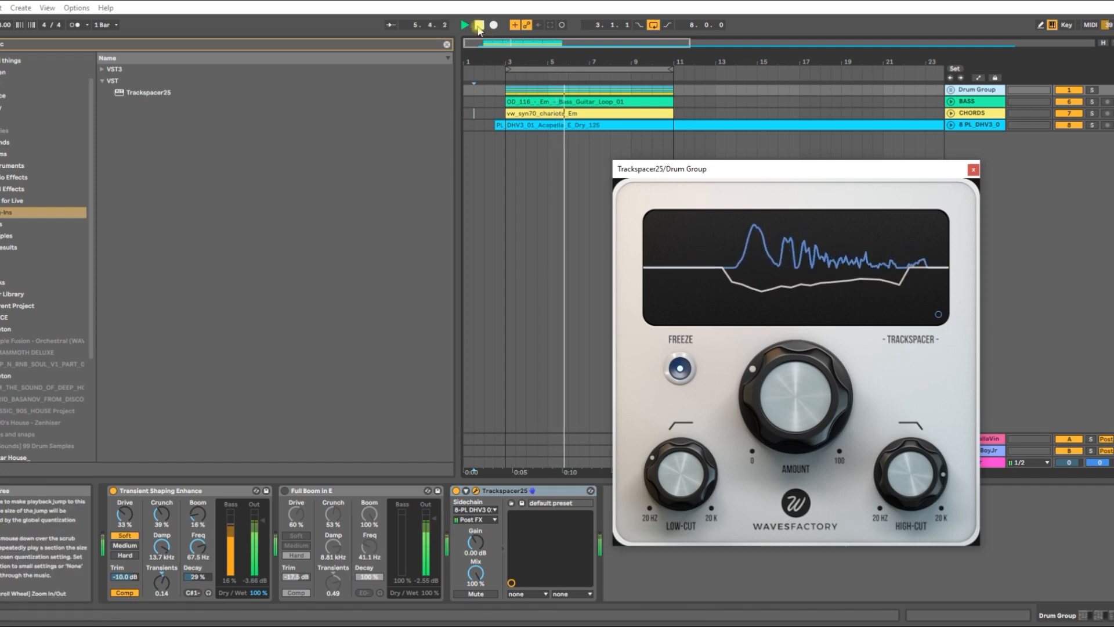
key(space)
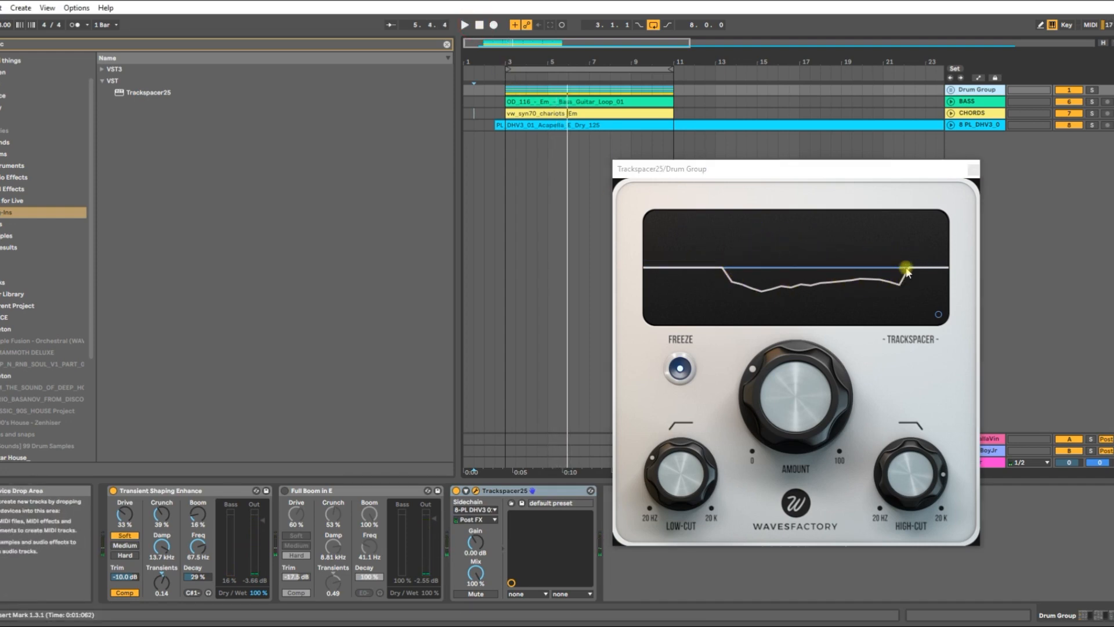
click(724, 268)
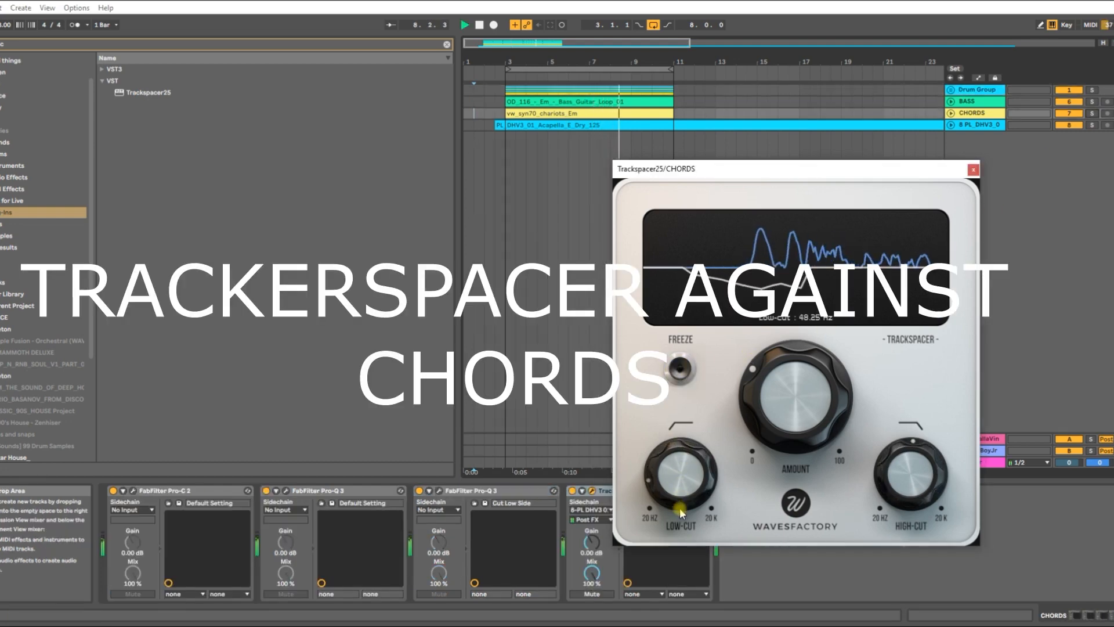
- On the CHORDS Trackspacer, raise the low-cut, set the high-cut to about 3877 Hz, and adjust the ducking amount during playback
drag(923, 480, 915, 401)
drag(792, 392, 775, 264)
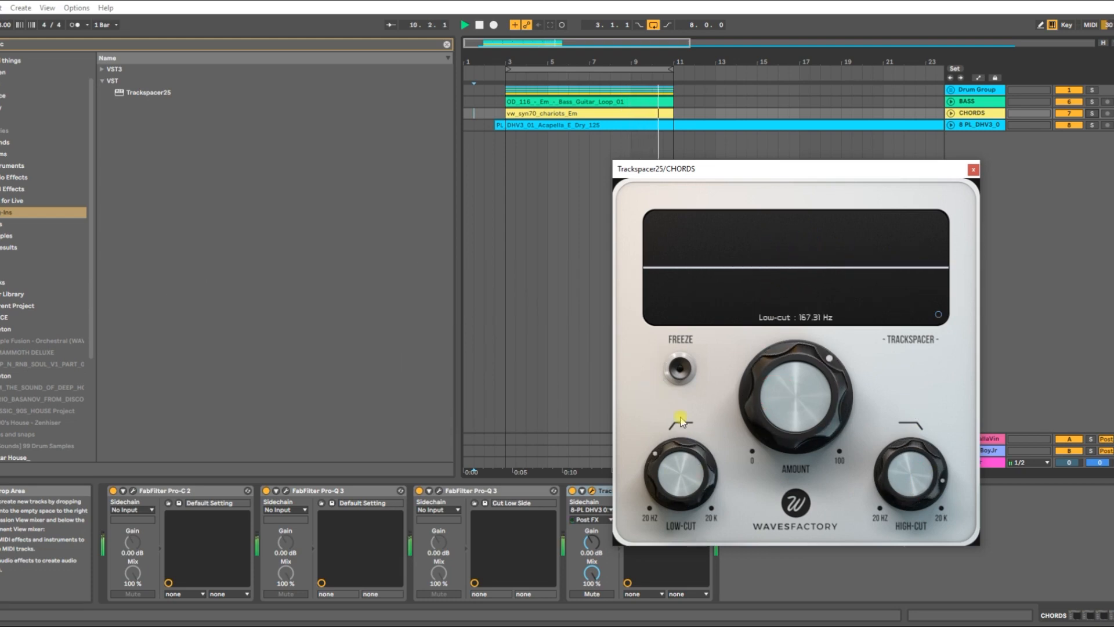
drag(668, 455, 677, 448)
mouse_move(776, 428)
mouse_down()
mouse_move(803, 400)
mouse_move(797, 454)
mouse_move(794, 419)
mouse_up()
drag(900, 485, 900, 504)
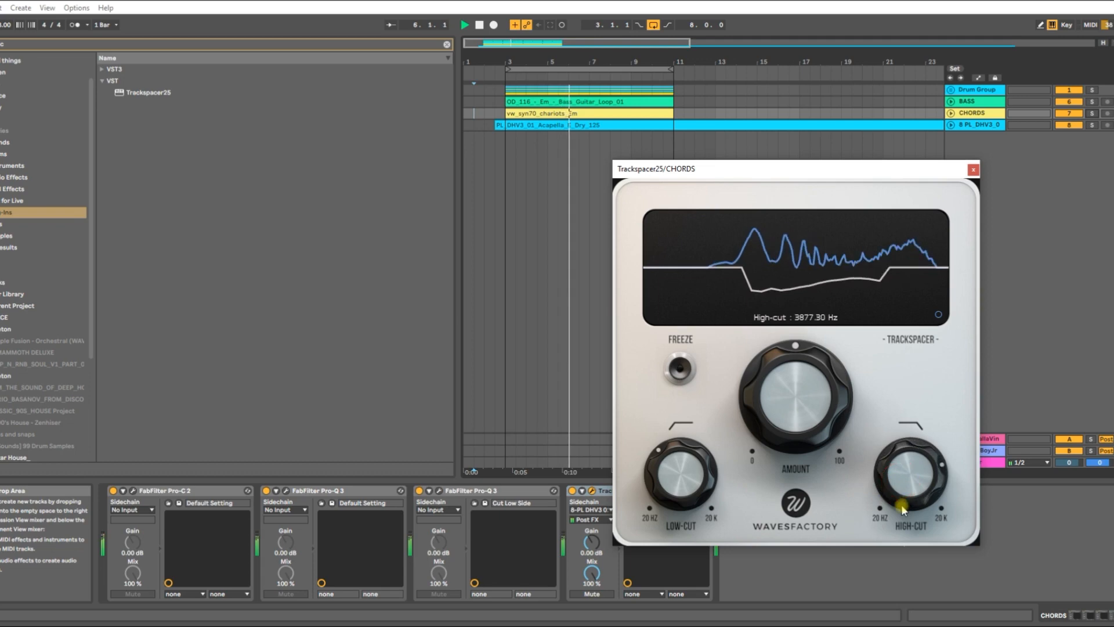
drag(765, 419, 786, 391)
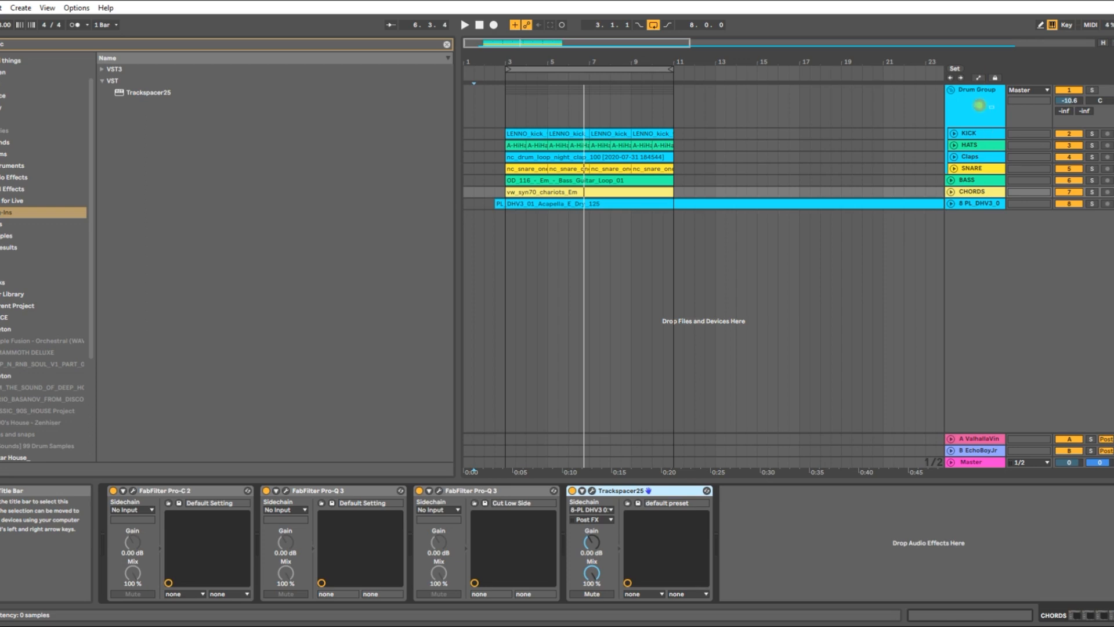
- Change the sidechain source of the Drum Group's Trackspacer25 to BASS
click(980, 107)
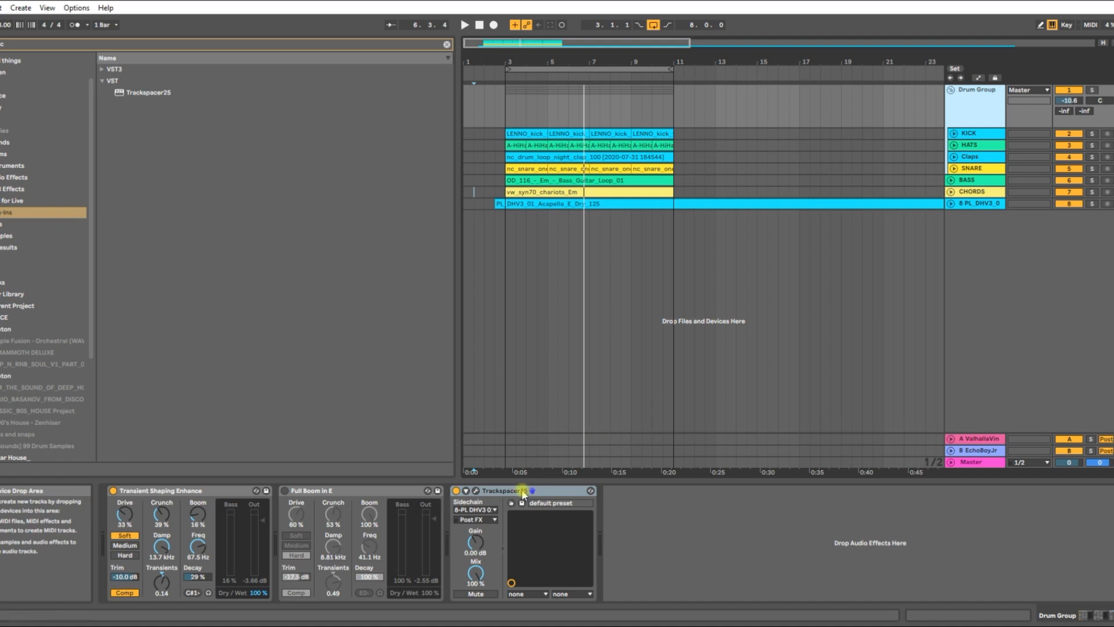
click(490, 511)
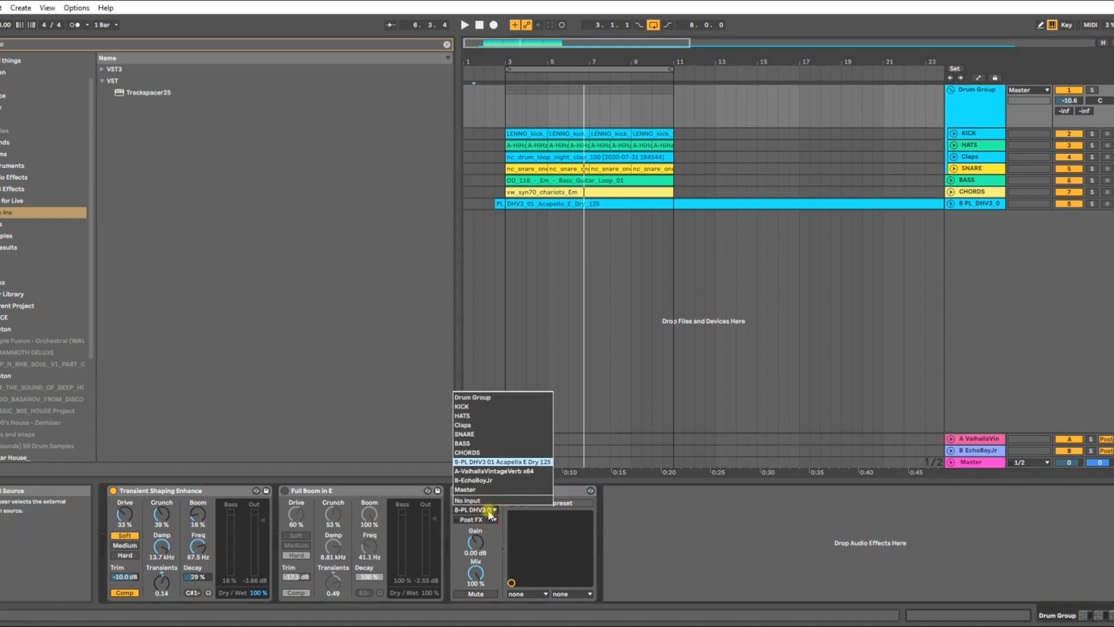
click(480, 444)
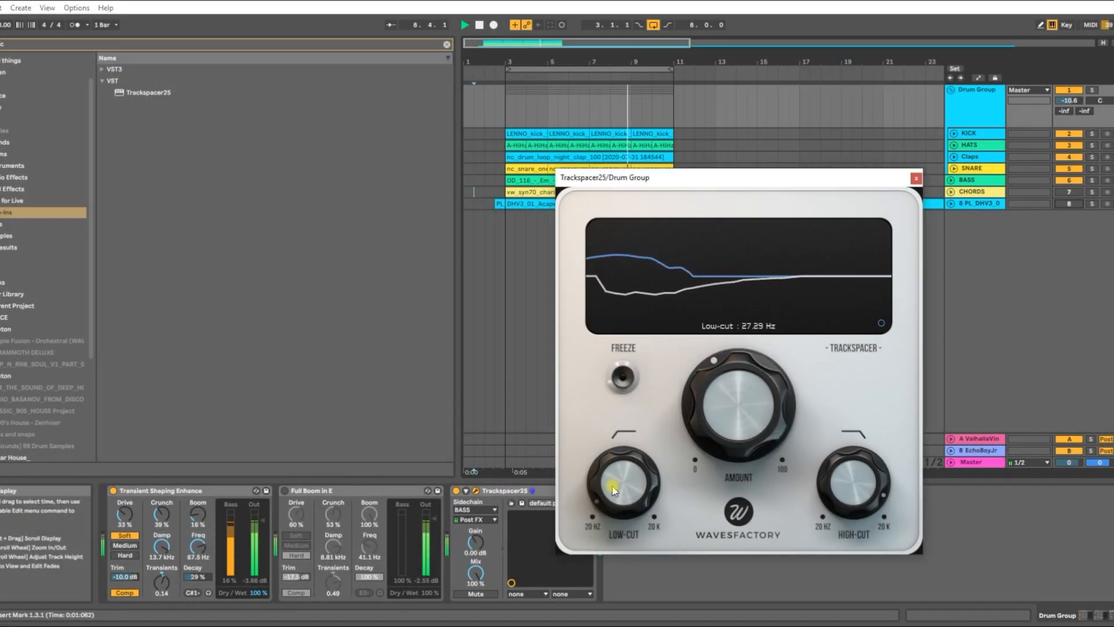
- Retune the low-cut and high-cut on the bass-driven Drum Group Trackspacer during playback and raise its amount to 100%
drag(614, 491, 619, 386)
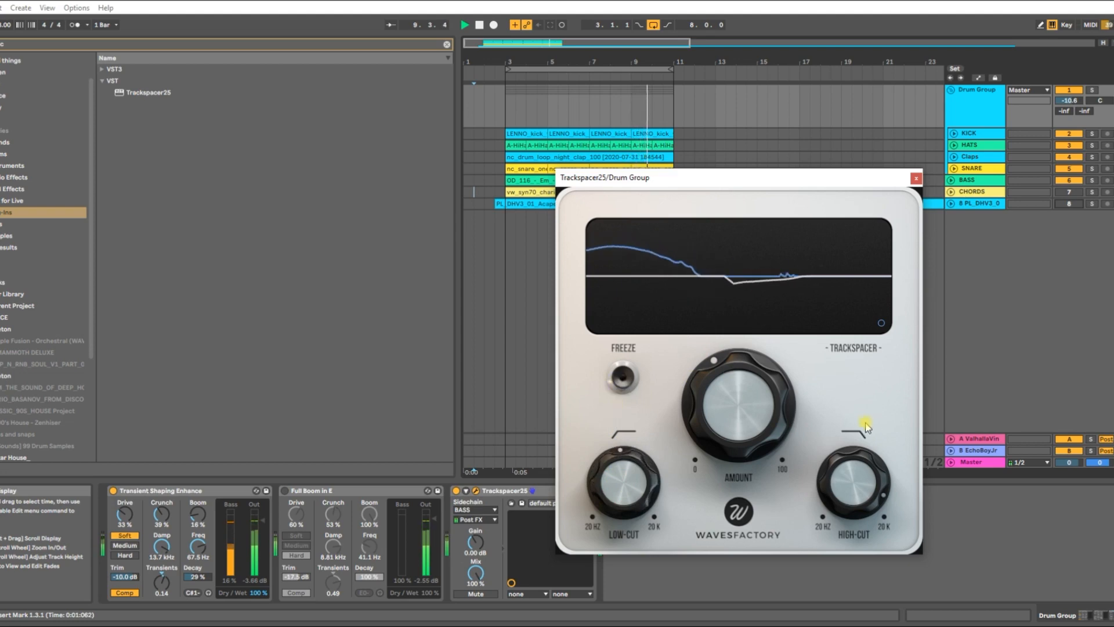
drag(748, 409, 771, 271)
drag(837, 462, 823, 568)
drag(725, 406, 723, 451)
drag(624, 482, 595, 561)
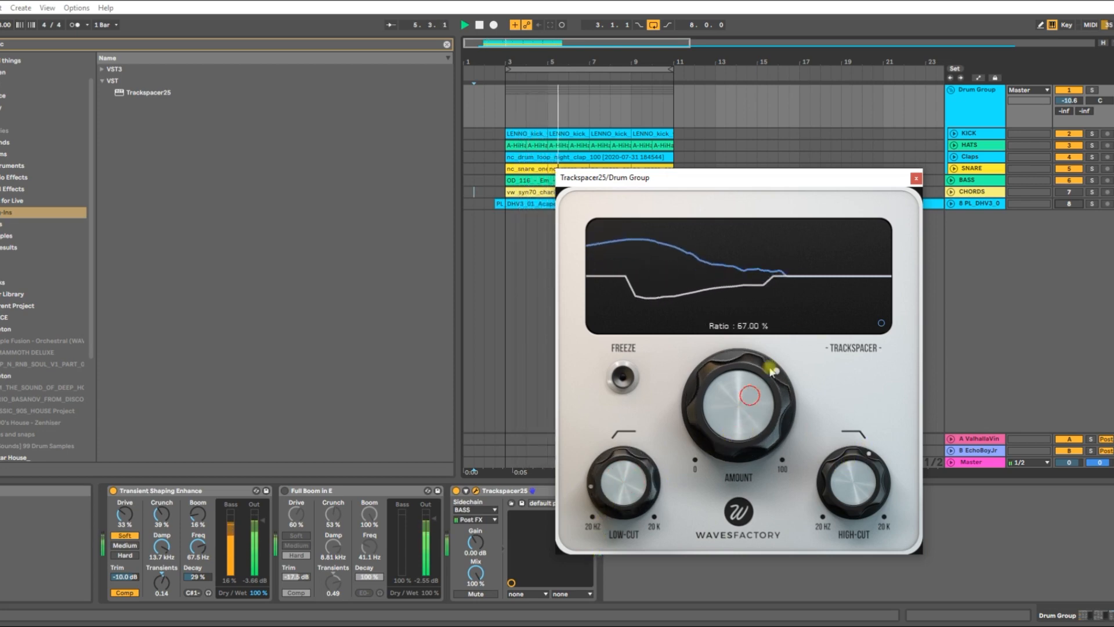
drag(743, 380, 837, 220)
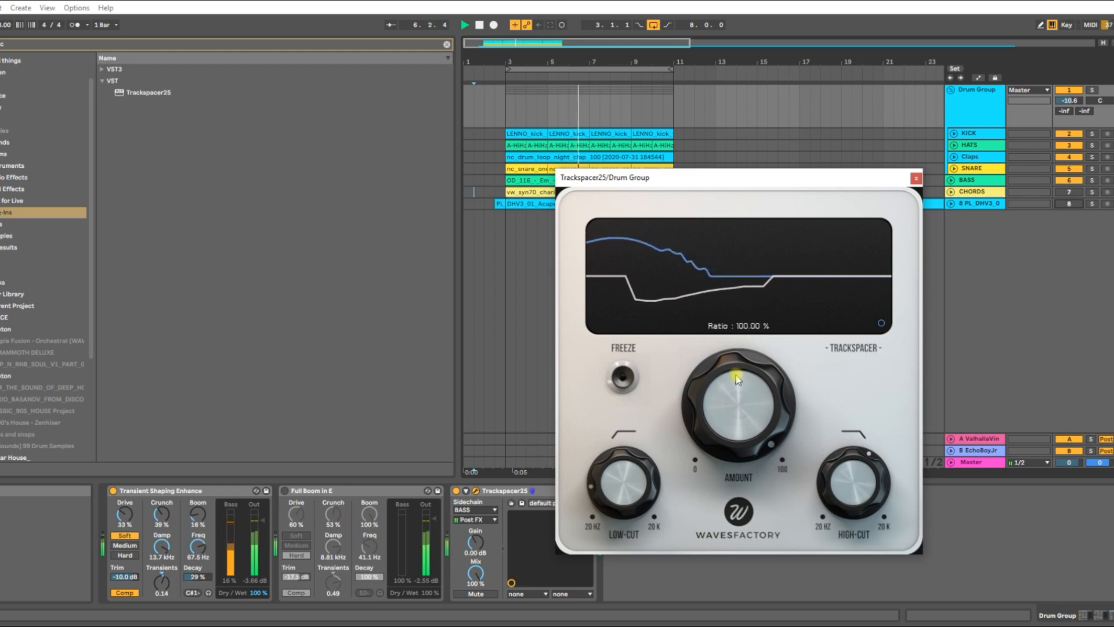
- Restrict the bass-driven Drum Group ducking to a high-cut of about 72 Hz and low-cut of 20 Hz, and ease back the amount
drag(853, 462, 839, 559)
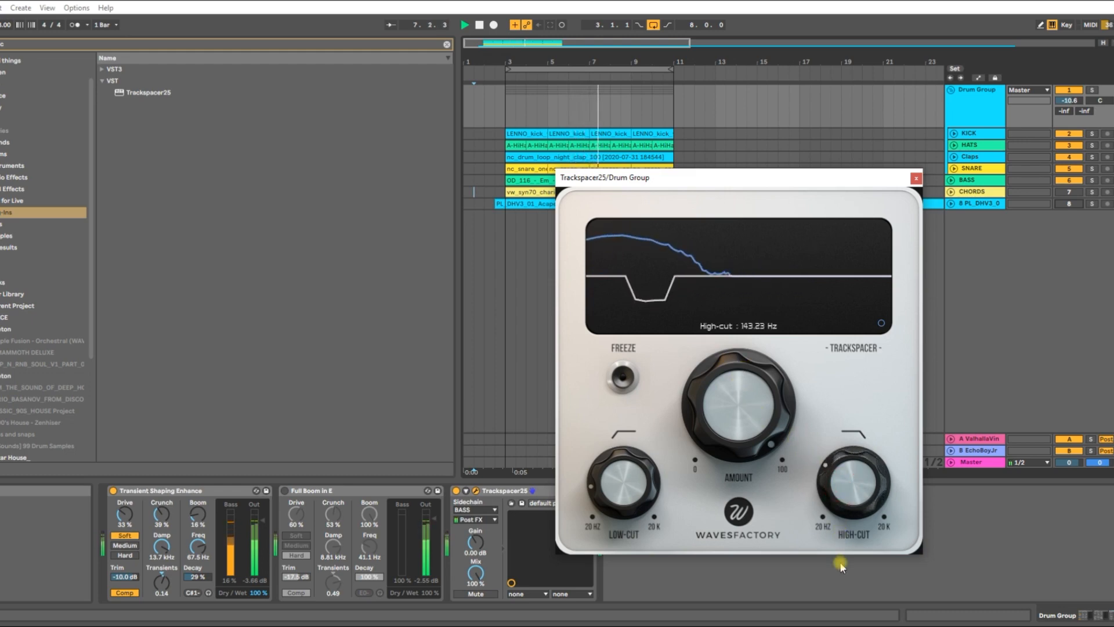
drag(834, 460, 851, 493)
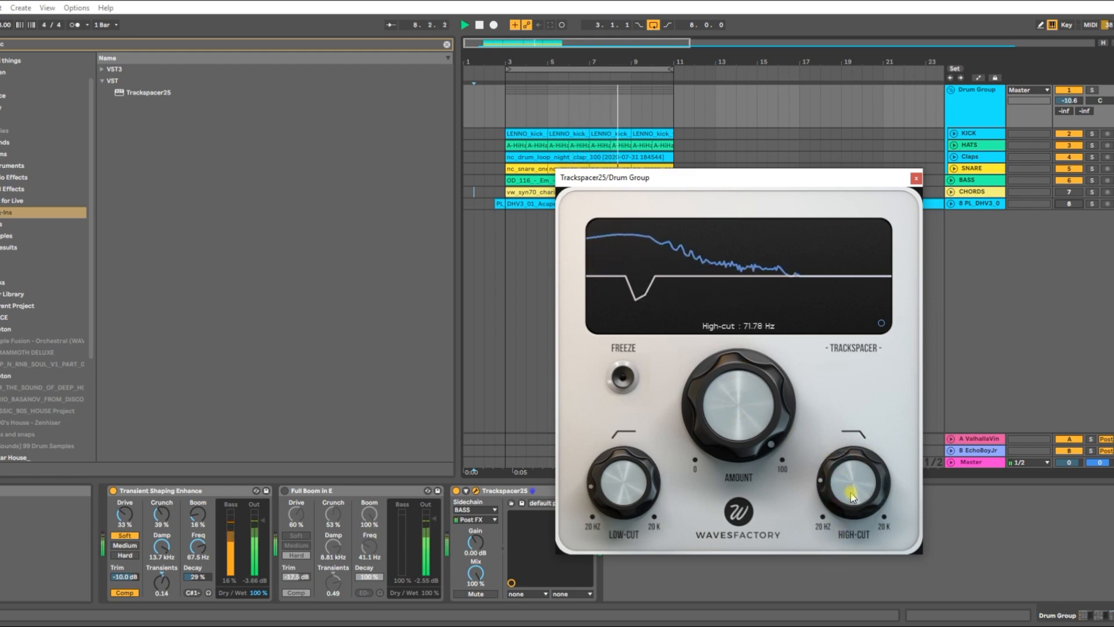
click(619, 484)
drag(619, 484, 597, 523)
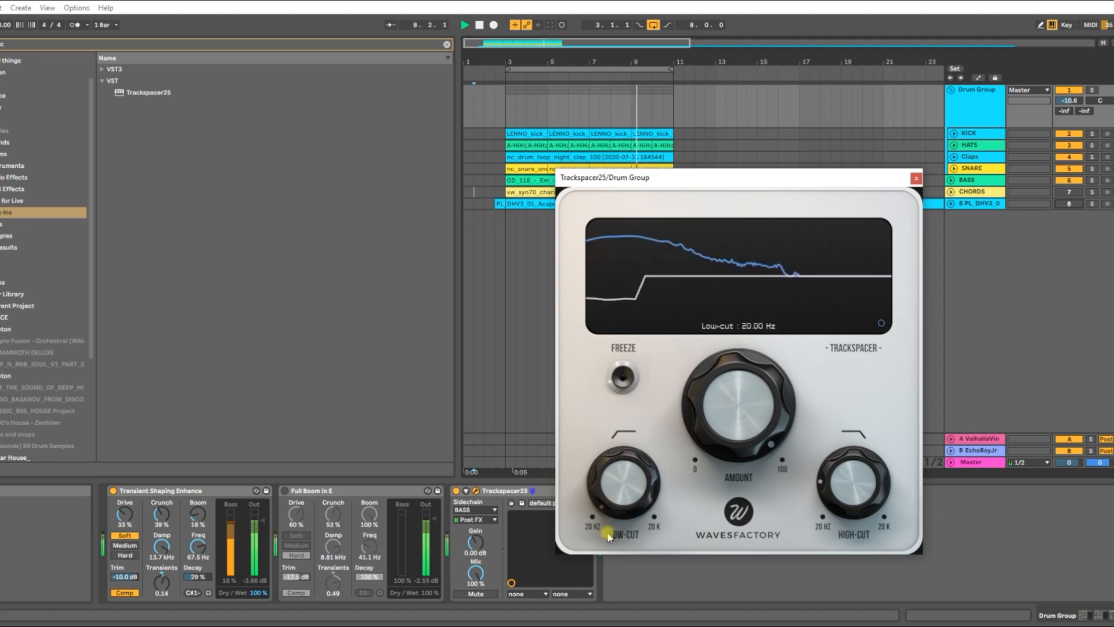
click(756, 451)
drag(752, 440, 748, 454)
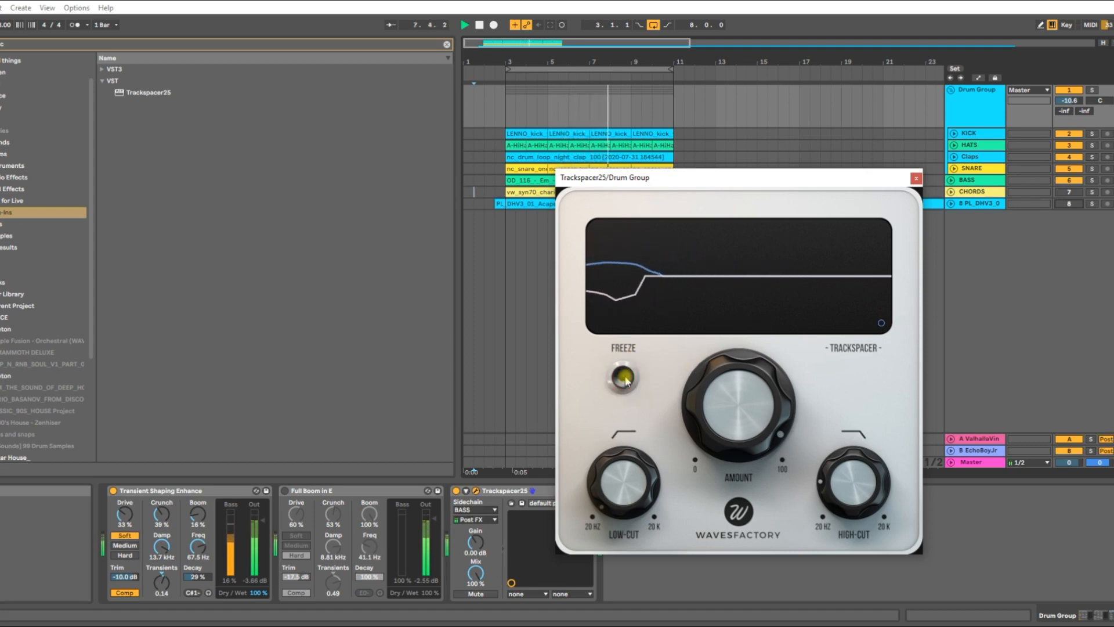
- In Trackspacer's advanced settings, try M/S against L/R processing, keep L/R, and shorten the release to about 4.56 ms
click(881, 324)
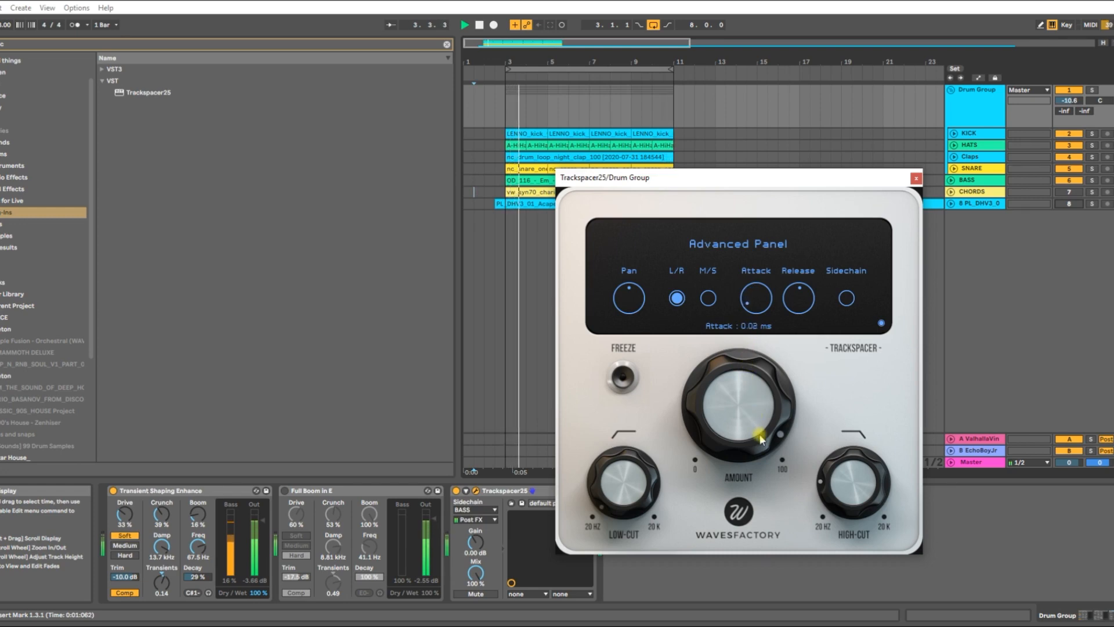
click(880, 326)
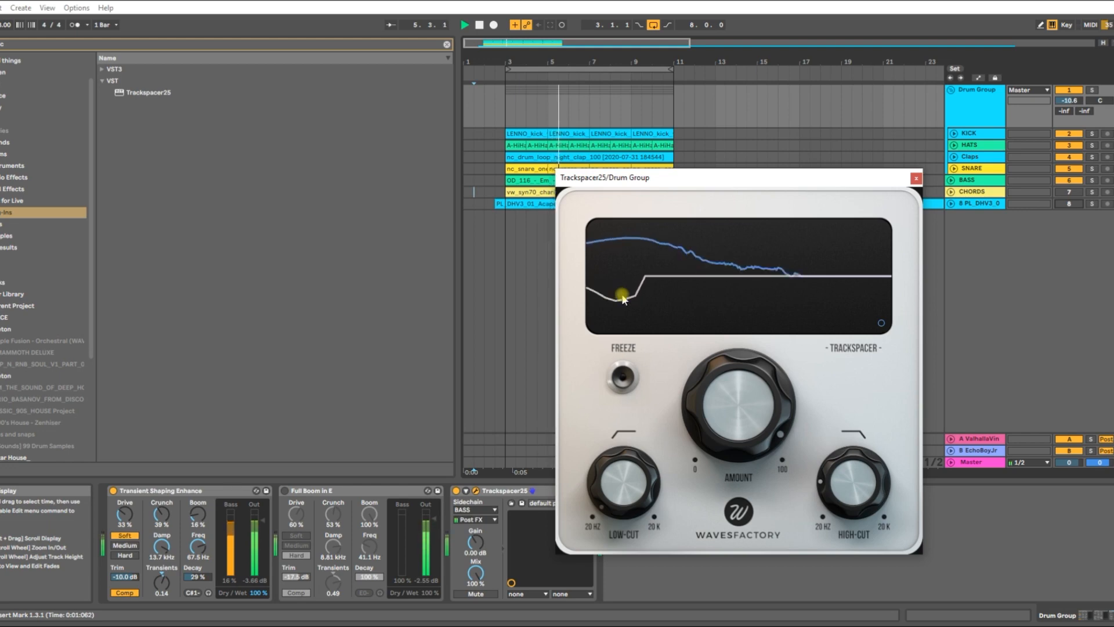
click(882, 324)
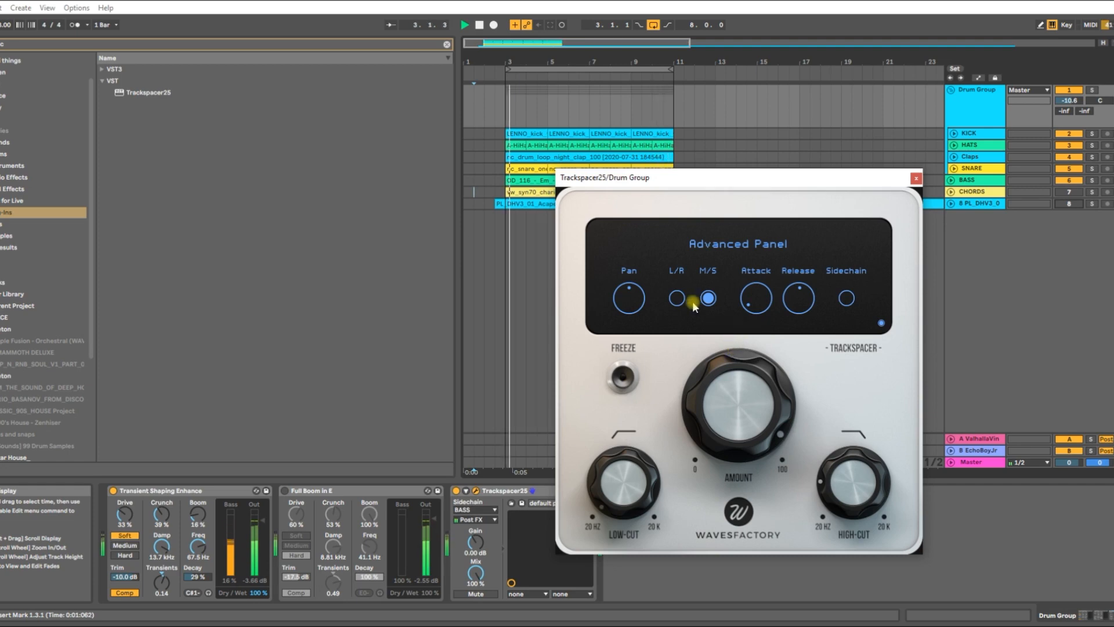
drag(803, 299, 797, 357)
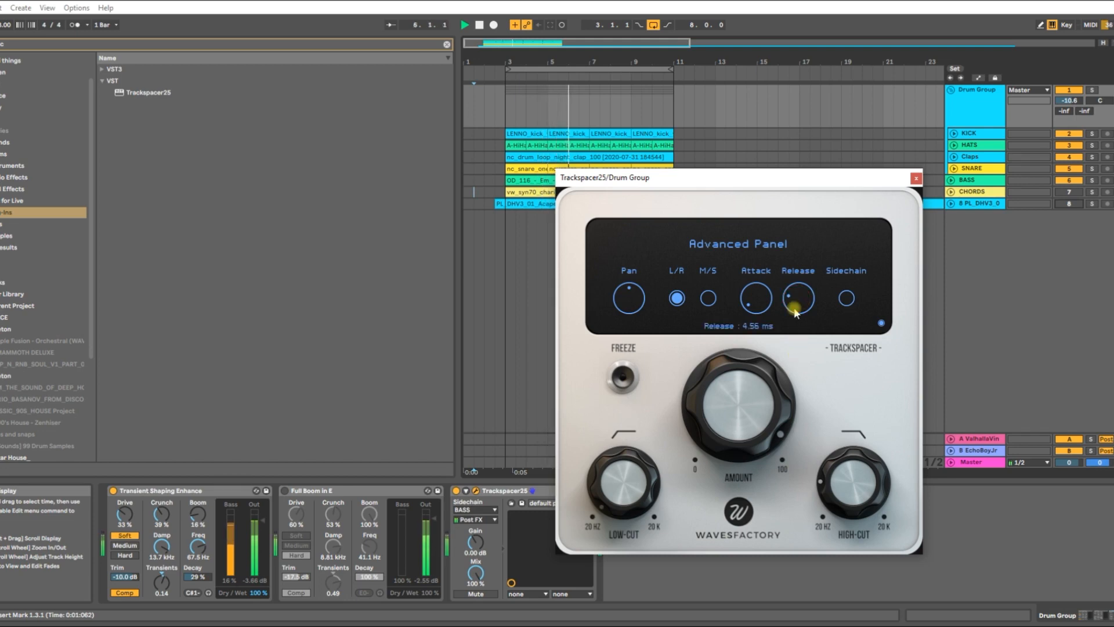
click(883, 321)
- Raise the Drum Group Trackspacer's high-cut to about 397 Hz and set its amount to 72.5% during playback
drag(719, 336, 742, 361)
drag(852, 489, 859, 444)
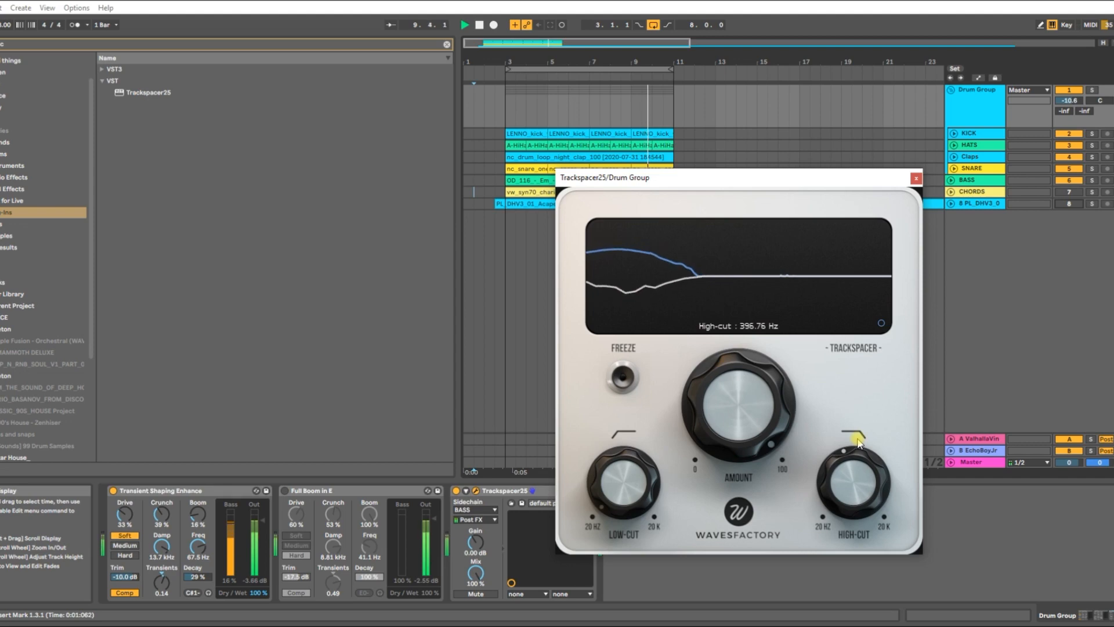
drag(778, 415, 744, 411)
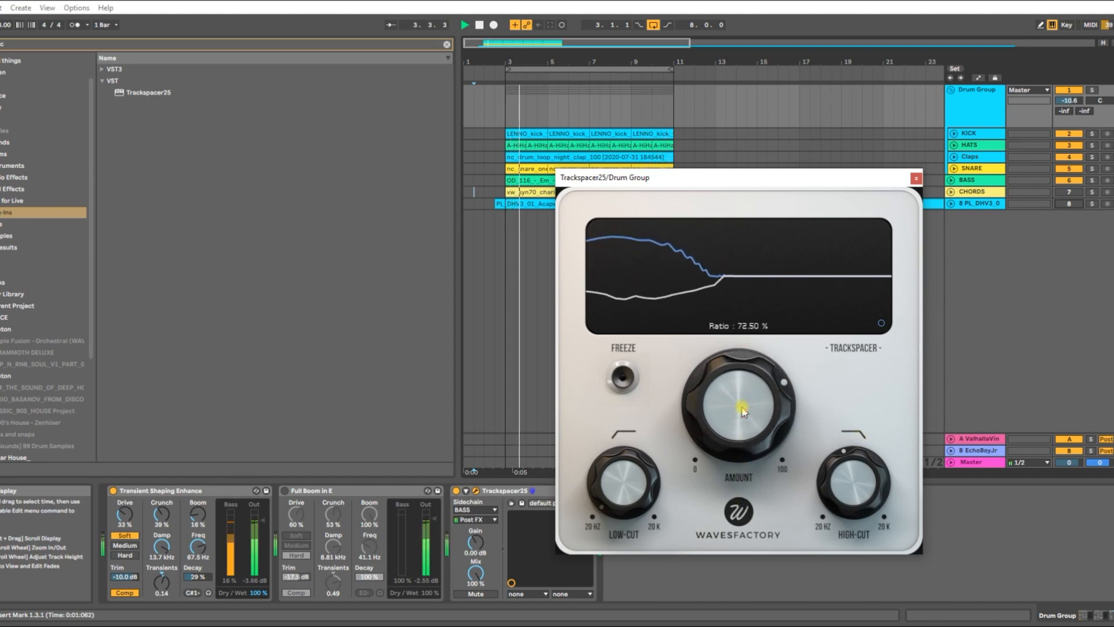
- Pan the Drum Group Trackspacer's ducking about 12% left in the advanced settings and close the plug-in window
click(881, 322)
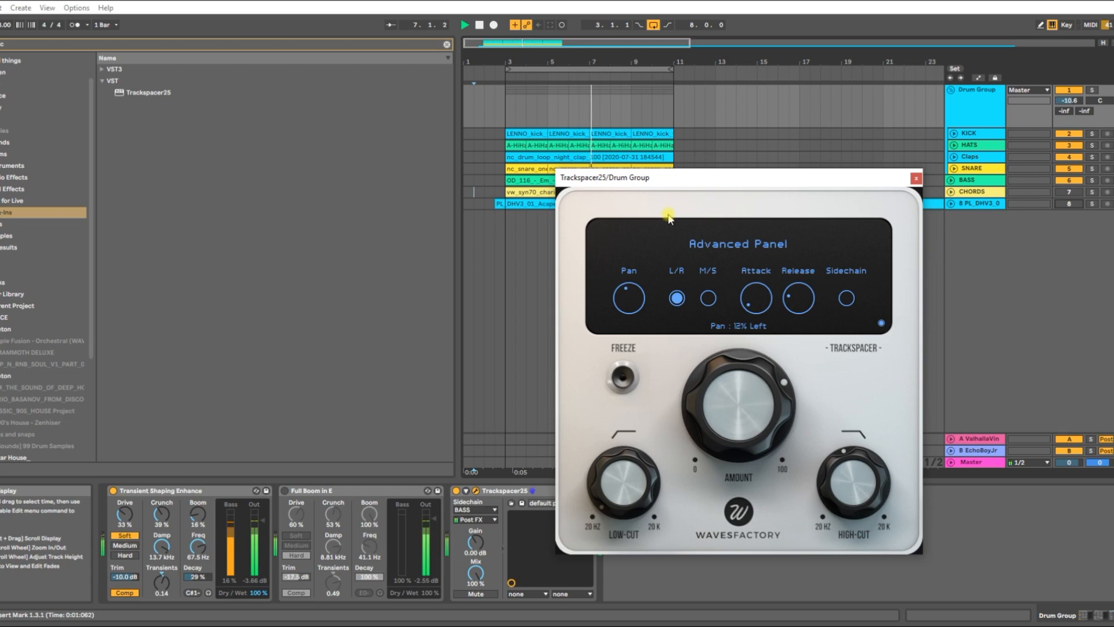
click(1070, 192)
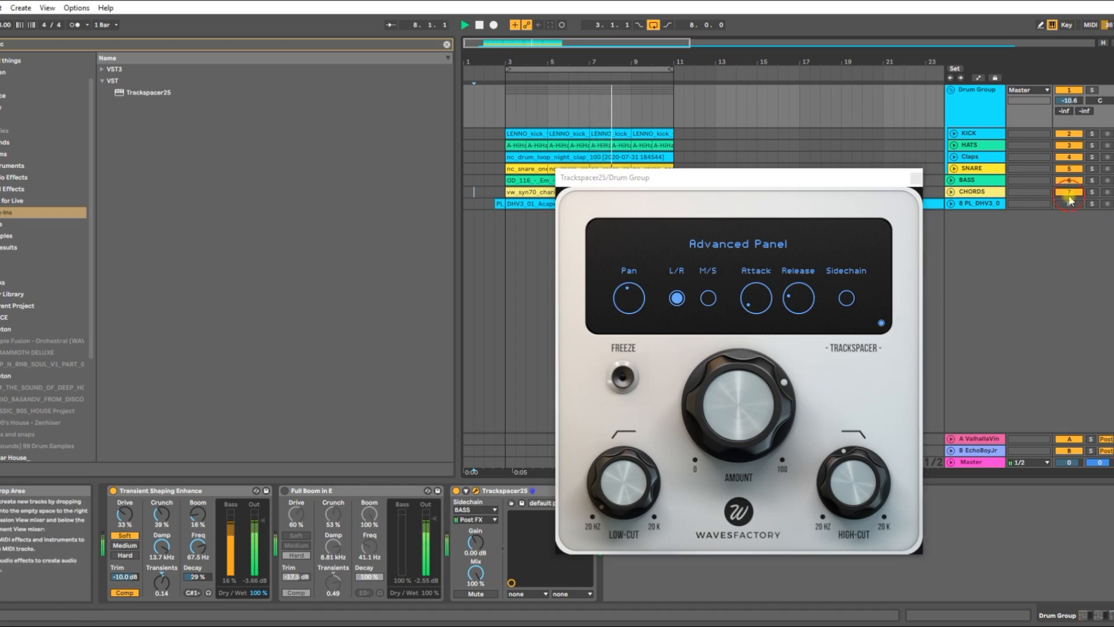
click(916, 178)
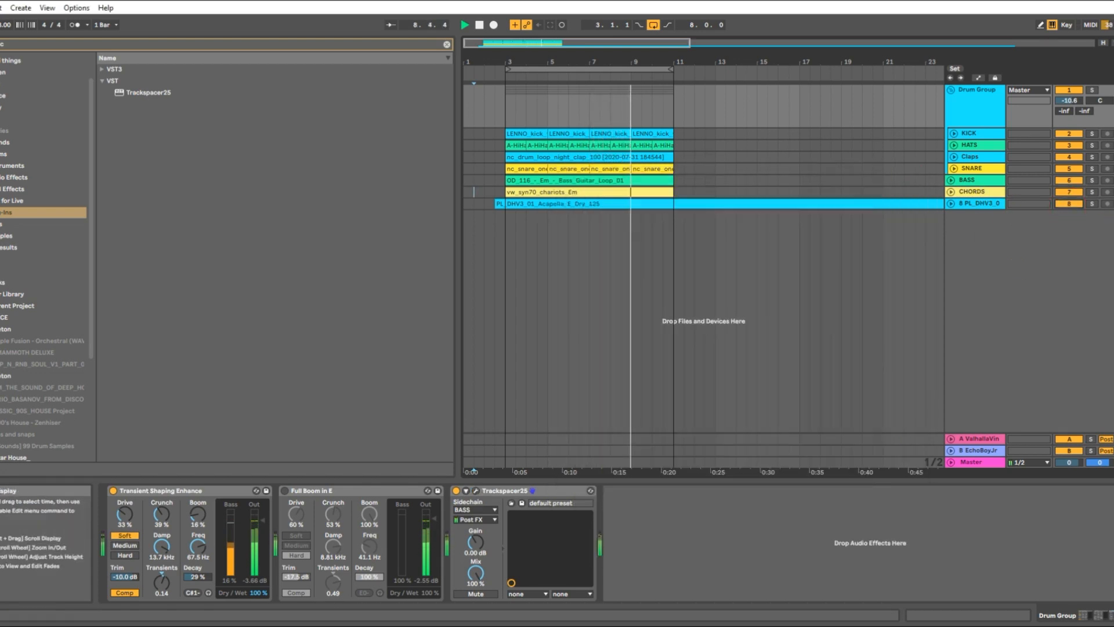
- Unfold the acapella track to check its level, fold it, and return the Drum Group Trackspacer's sidechain source to 8-PL DHV3_0
click(951, 204)
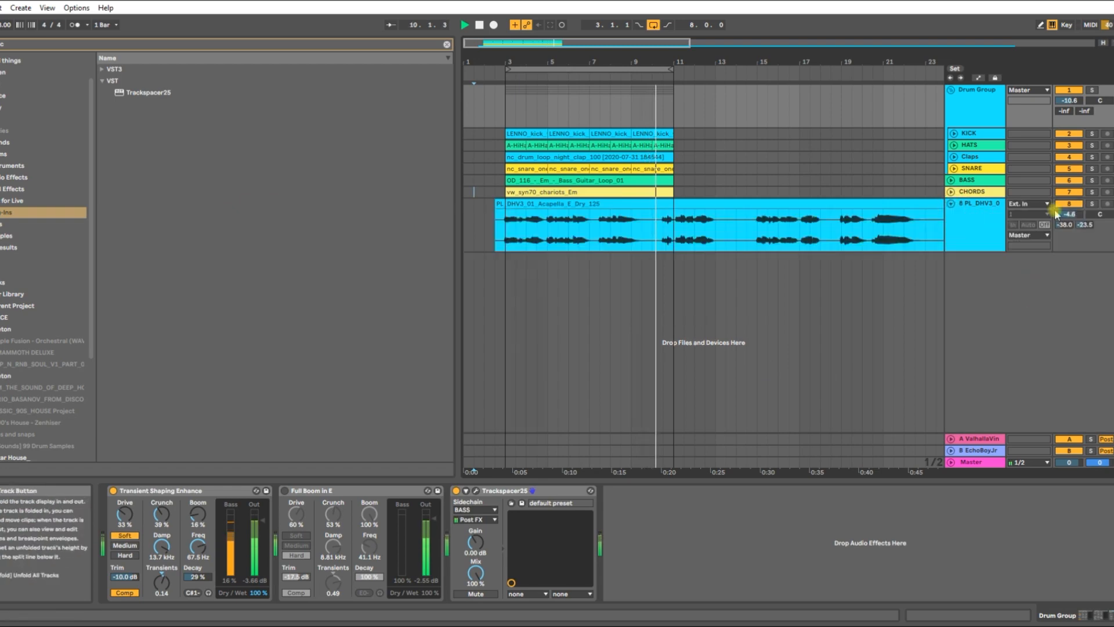
click(951, 204)
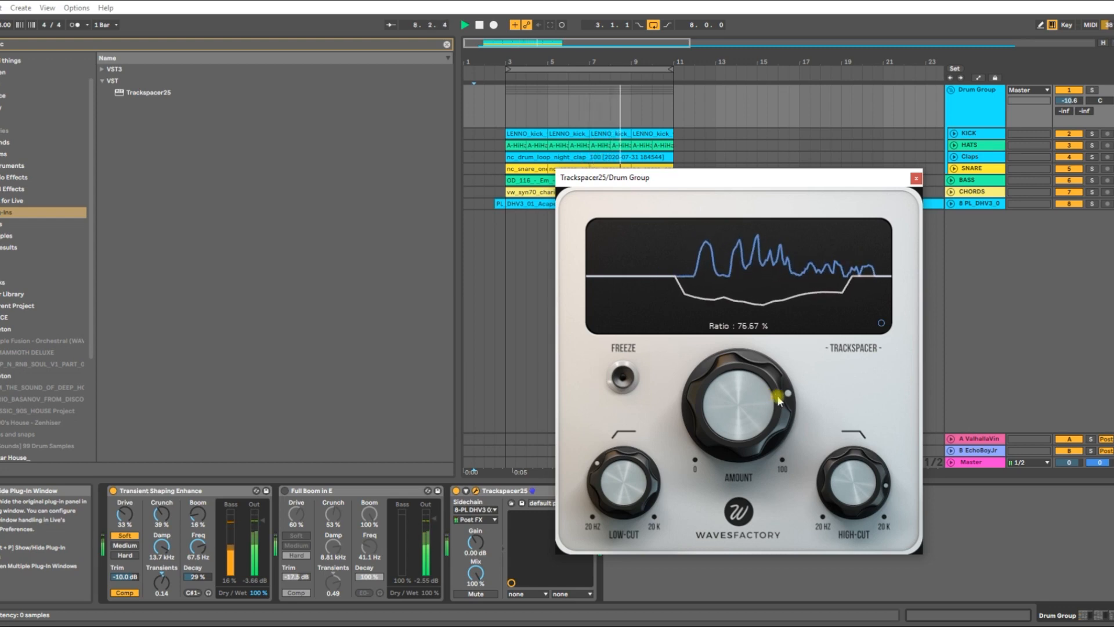
- Readjust the ducking amount on the vocal-driven Drum Group Trackspacer during playback and stop the arrangement
drag(739, 392, 748, 429)
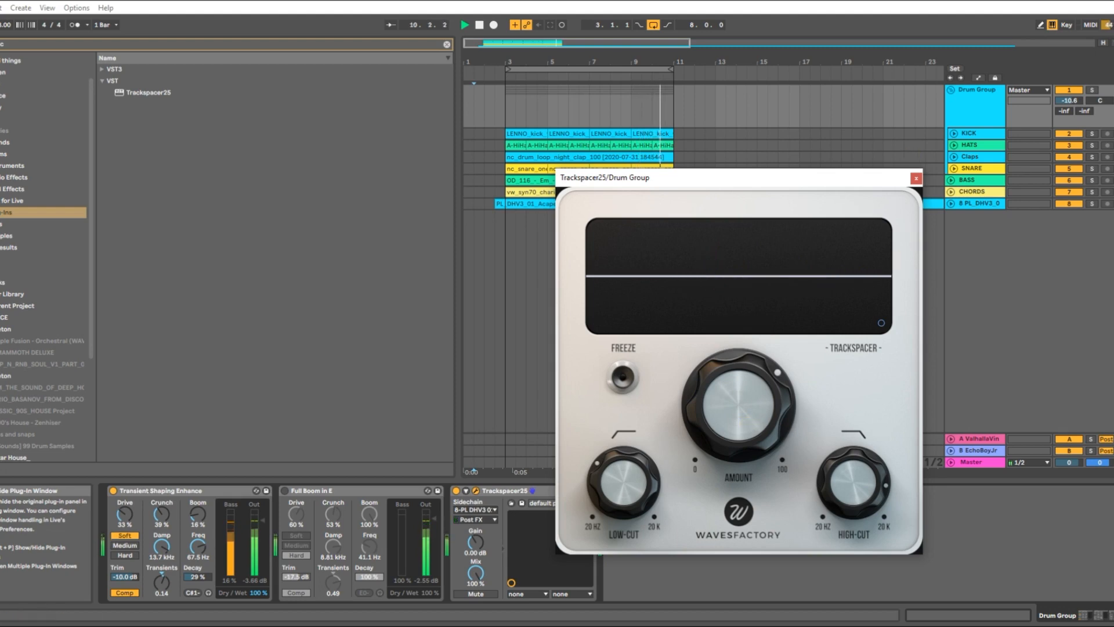
key(space)
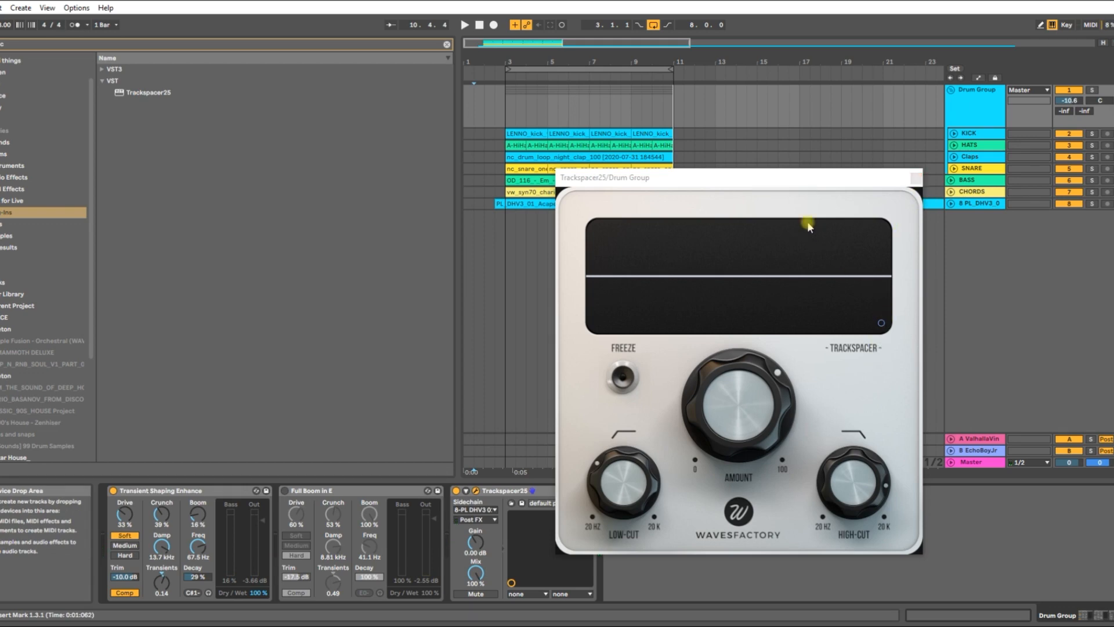
click(757, 187)
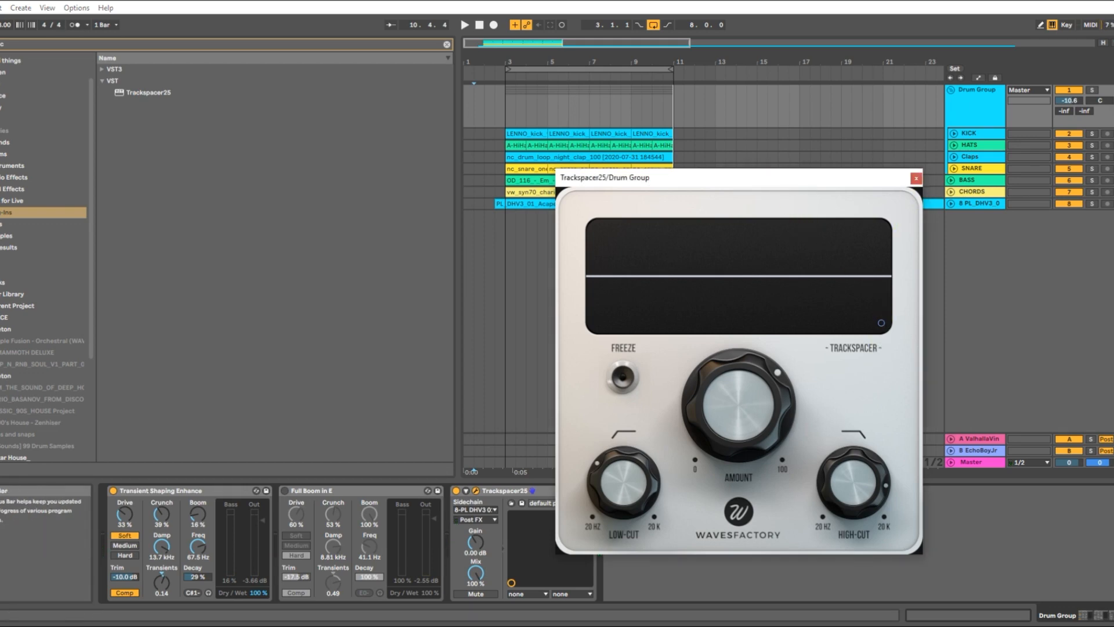